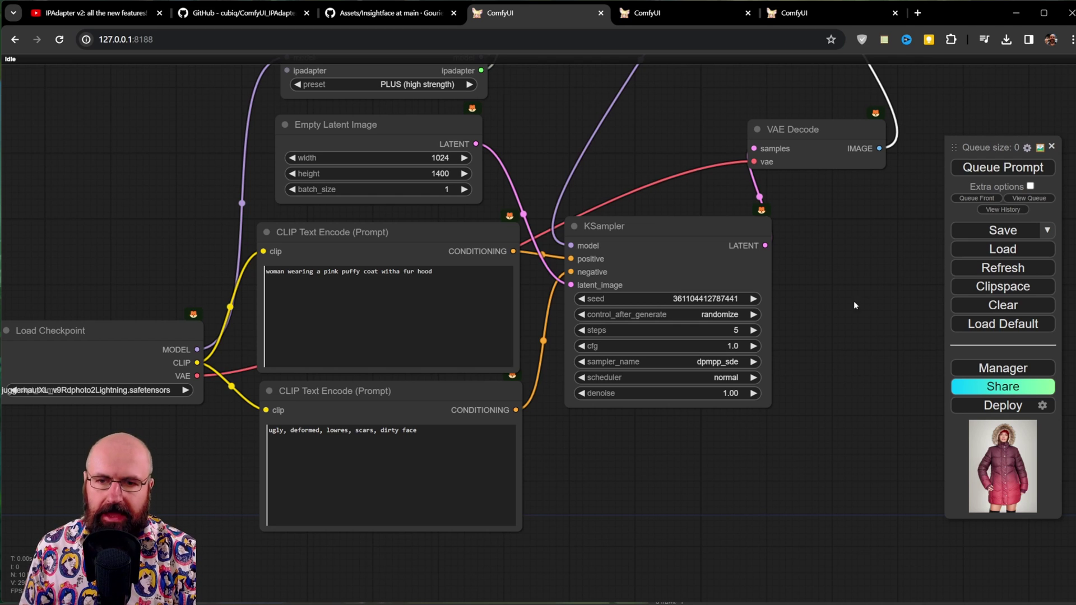
Glance at the IPAdapter README on GitHub, then return to the ComfyUI workflow.
click(998, 370)
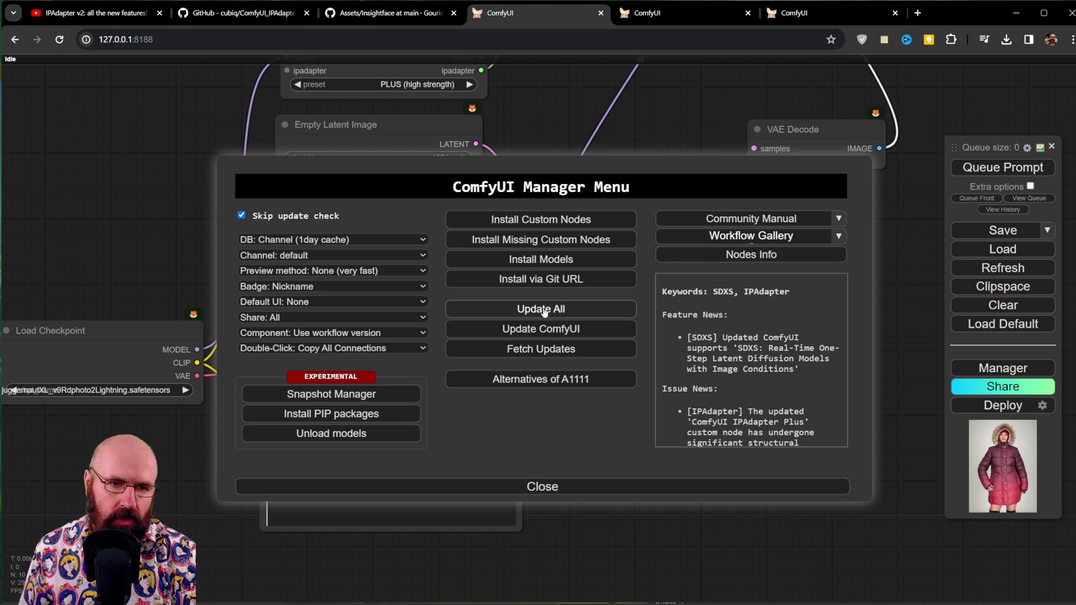
click(559, 487)
click(214, 15)
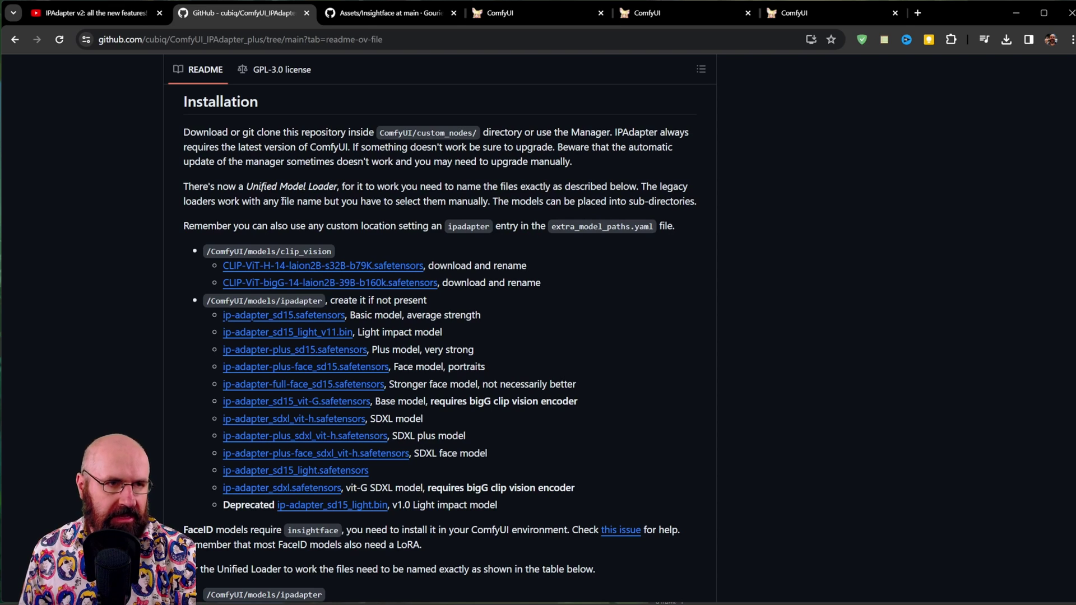
click(537, 13)
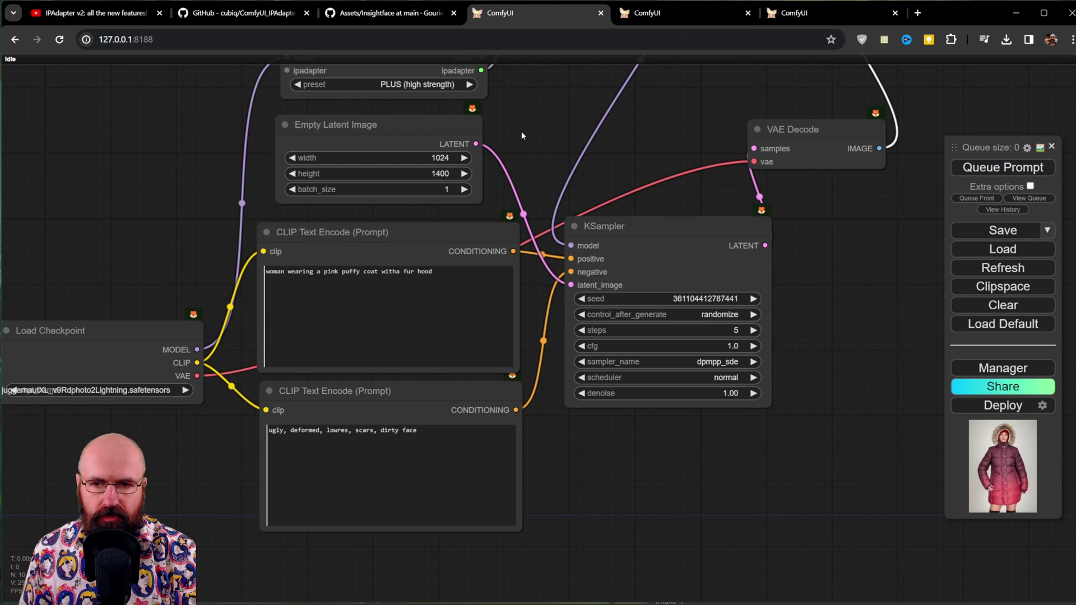
Reopen the Manager's Install Custom Nodes list and start a keyword search.
click(988, 370)
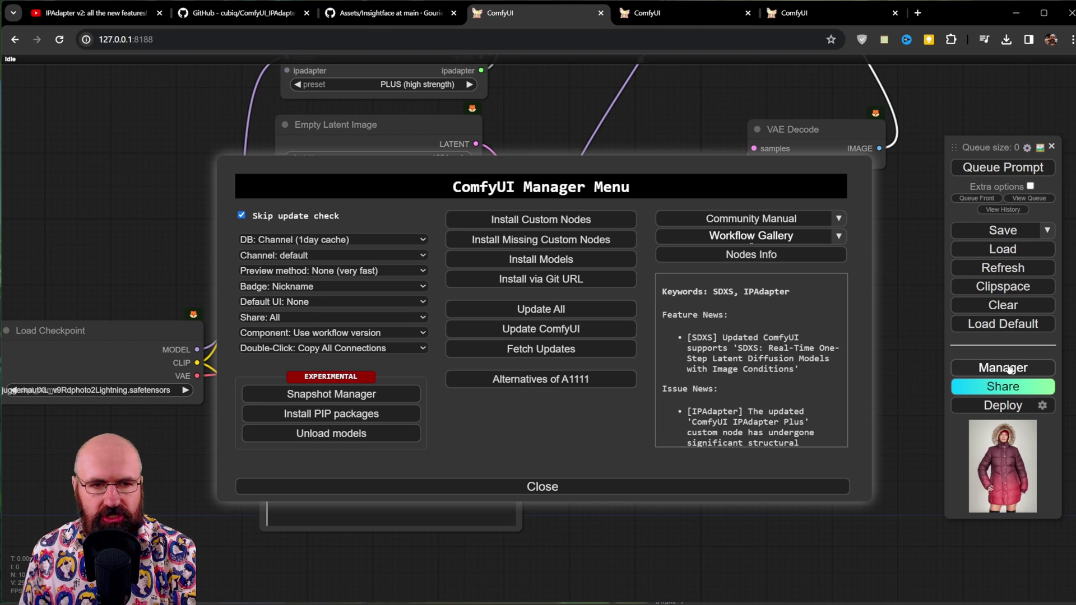
click(491, 224)
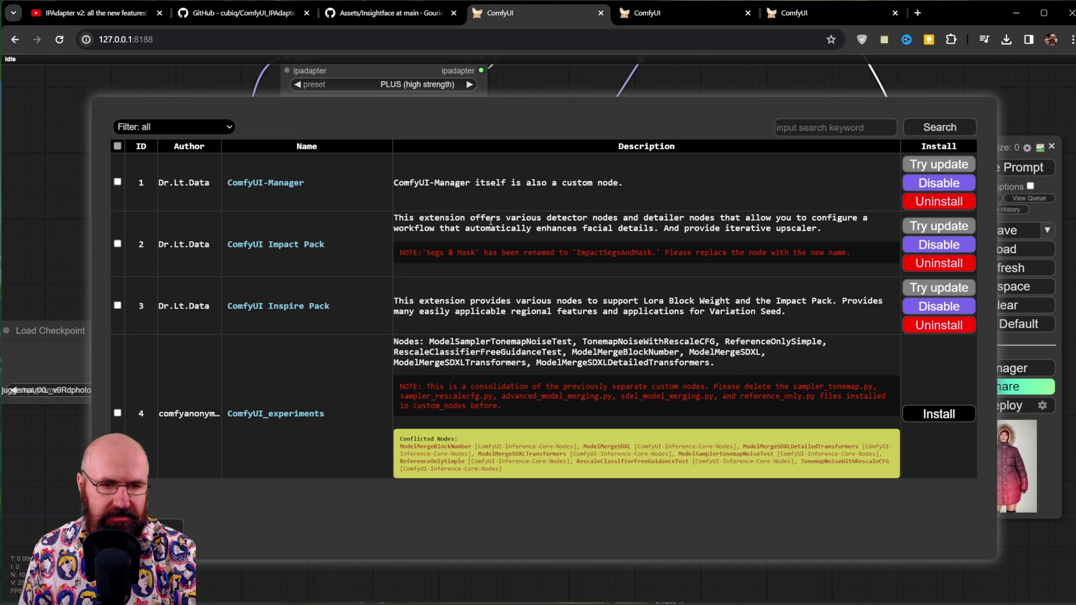
click(792, 129)
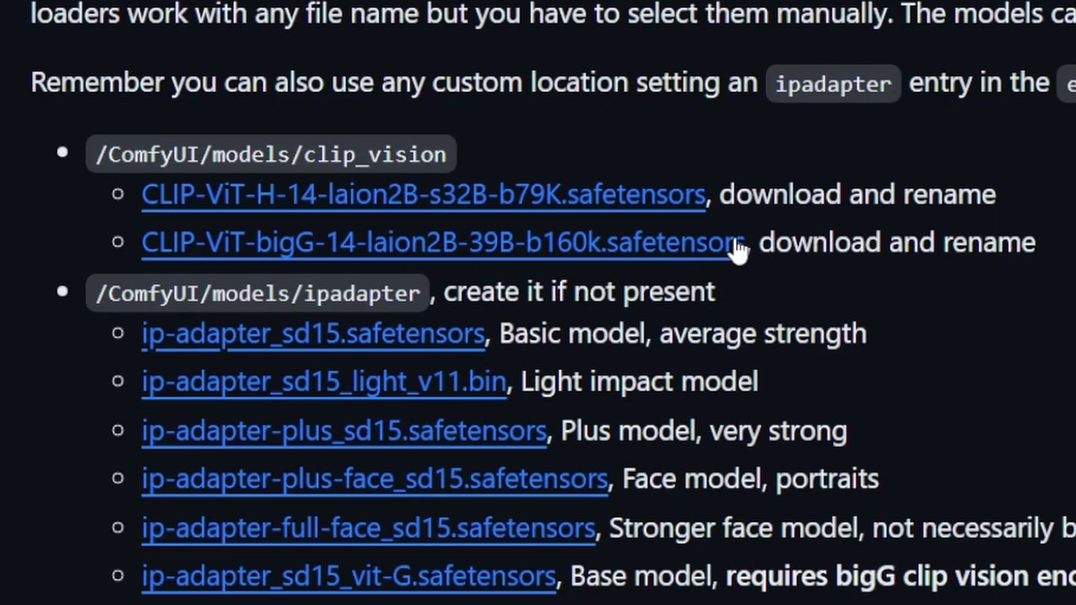
Scroll the README Installation section down to the clip_vision and ipadapter model lists.
scroll(68, 162, down, 3)
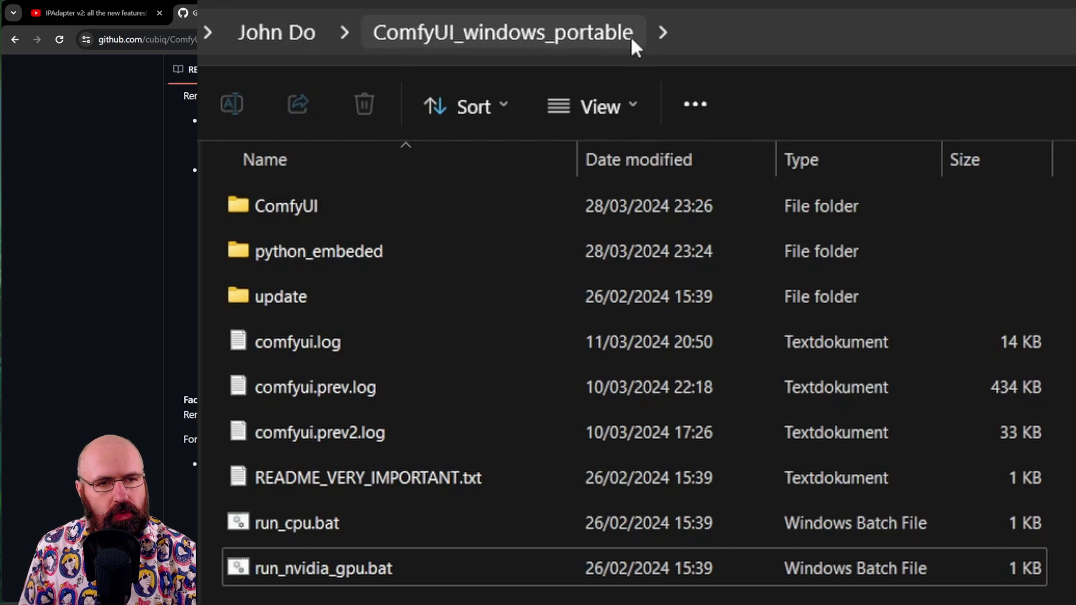
Browse ComfyUI > models to inspect the clip_vision folder, then go back to the README.
double_click(298, 206)
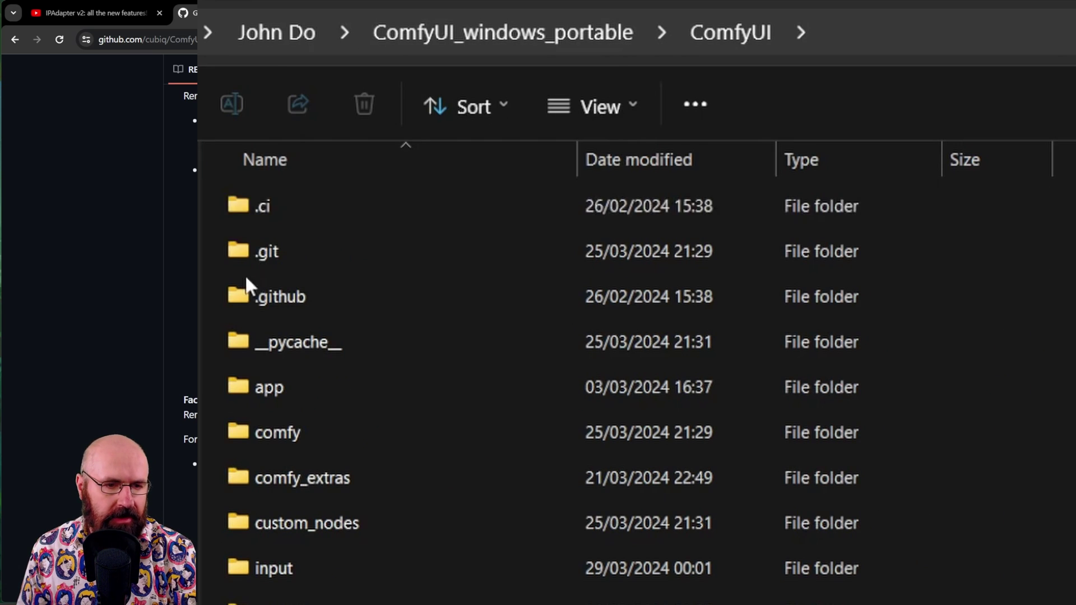
click(304, 405)
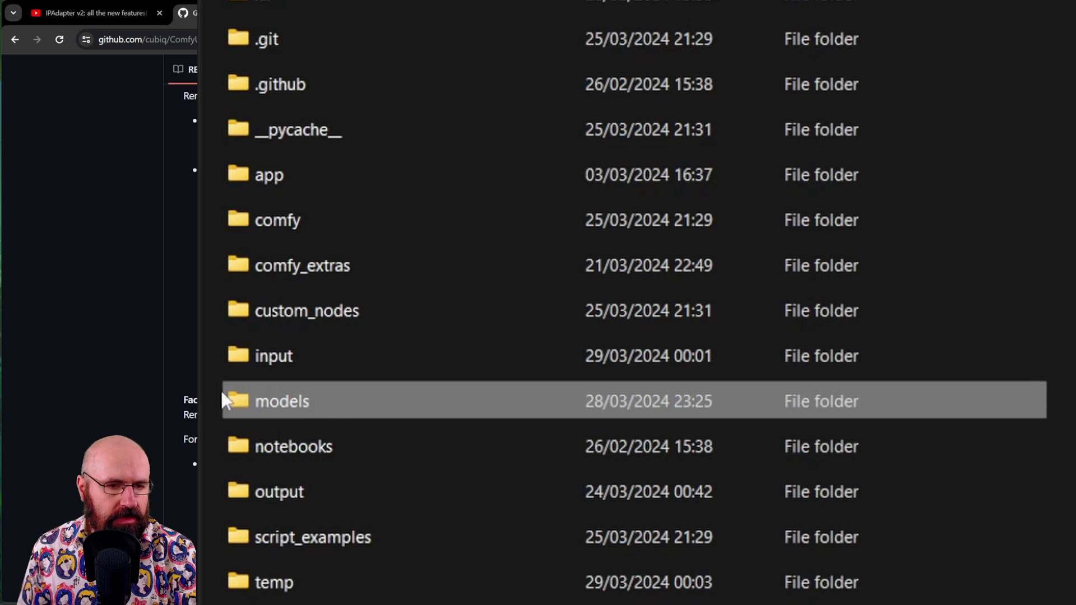
double_click(241, 407)
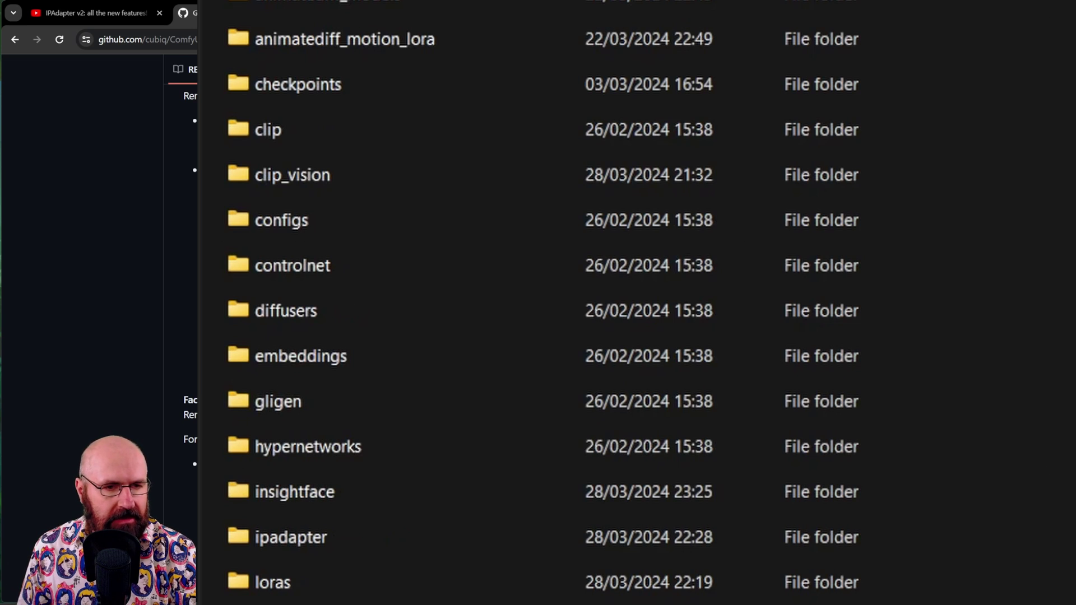
click(282, 188)
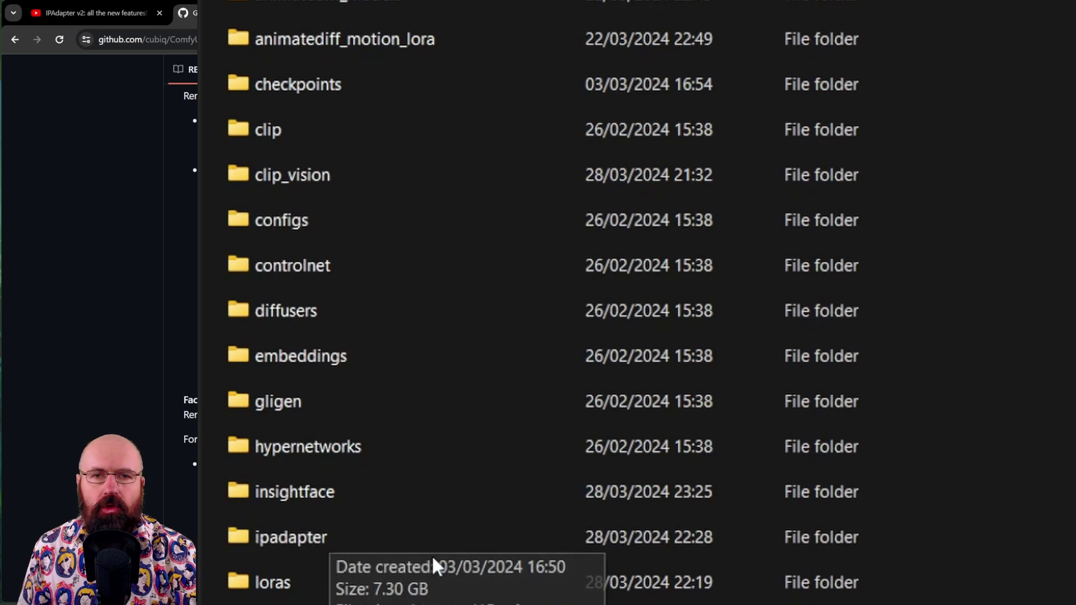
click(158, 235)
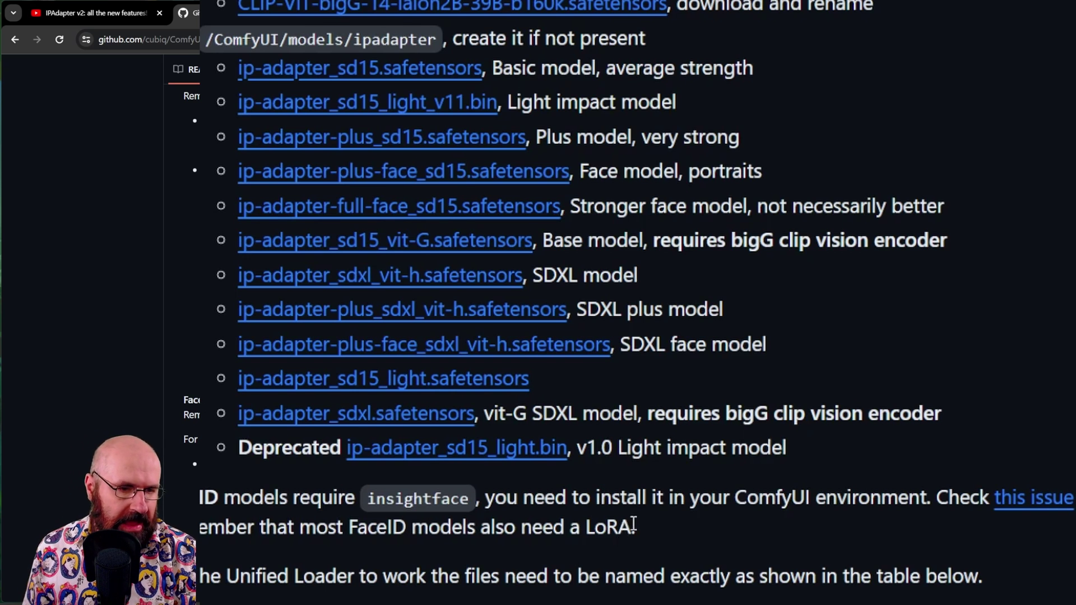
scroll(778, 303, down, 5)
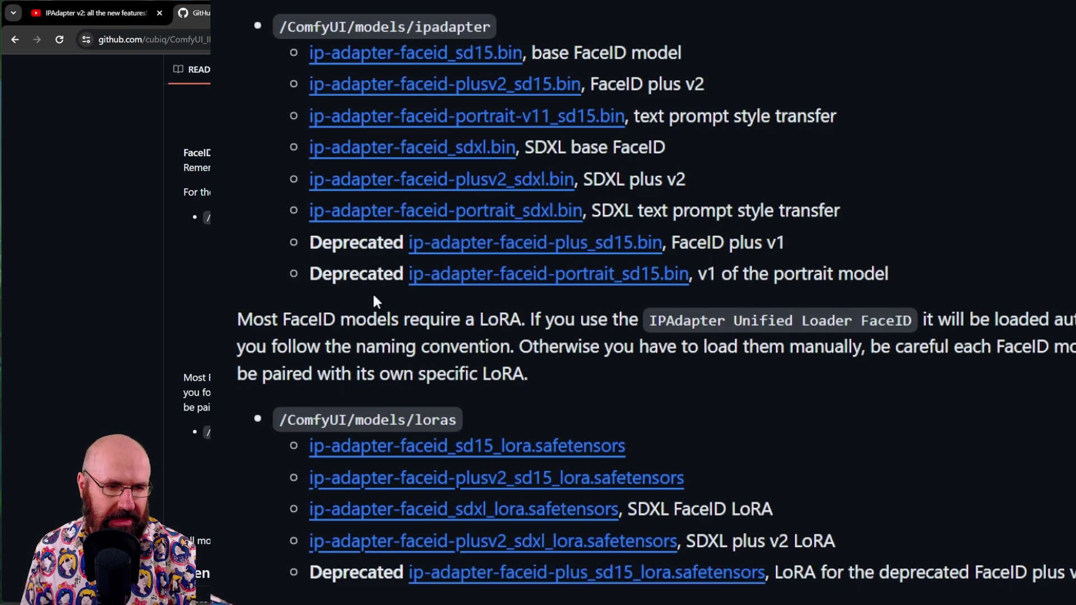
scroll(912, 200, down, 5)
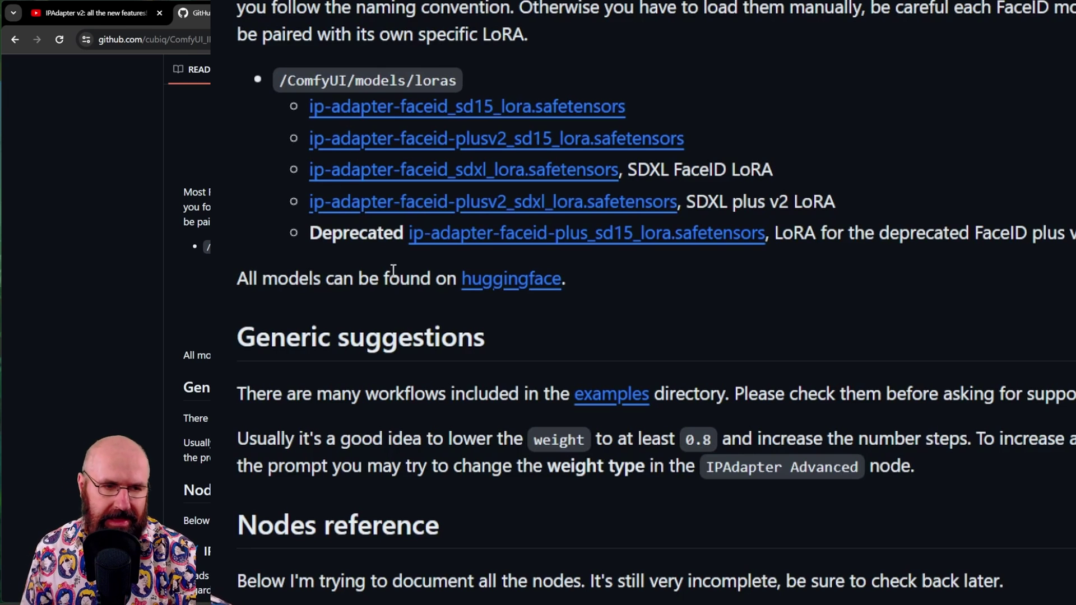
scroll(743, 336, up, 10)
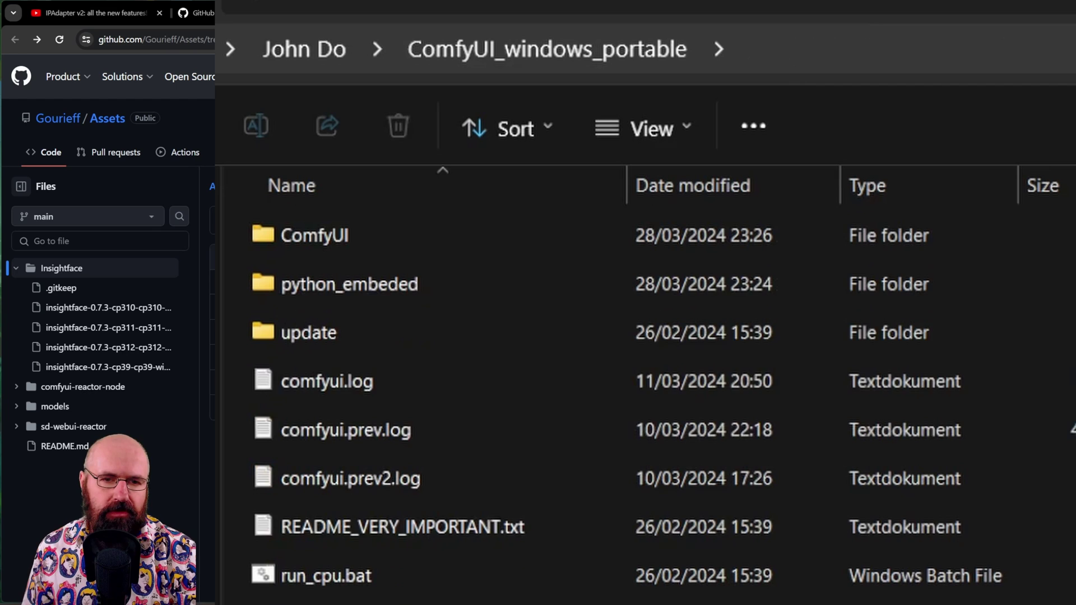
Run python_embeded's python.exe to confirm version 3.11.6, then close the console.
double_click(357, 294)
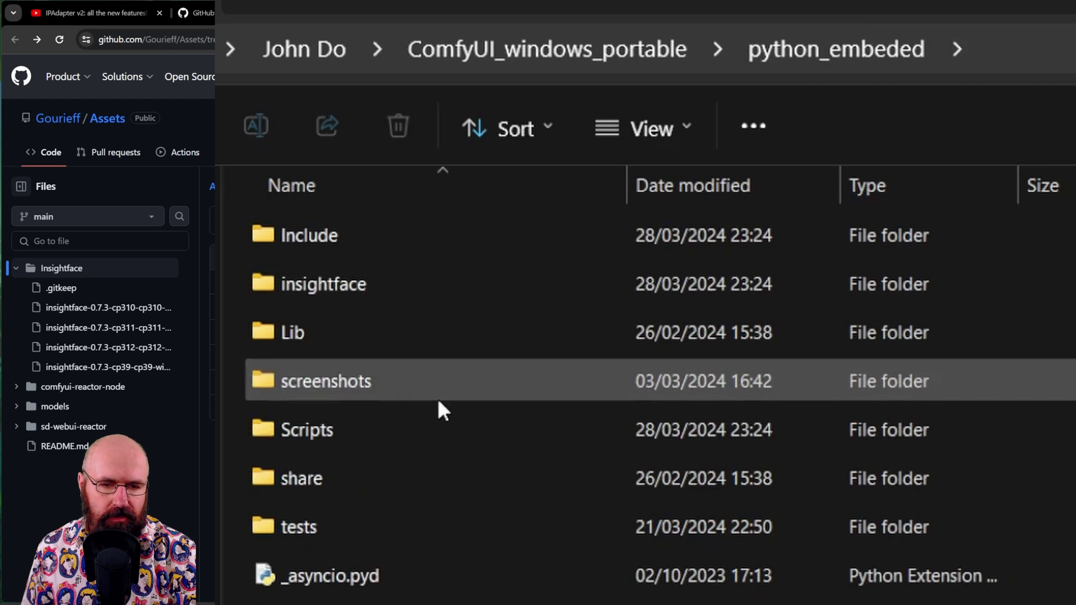
scroll(439, 408, down, 5)
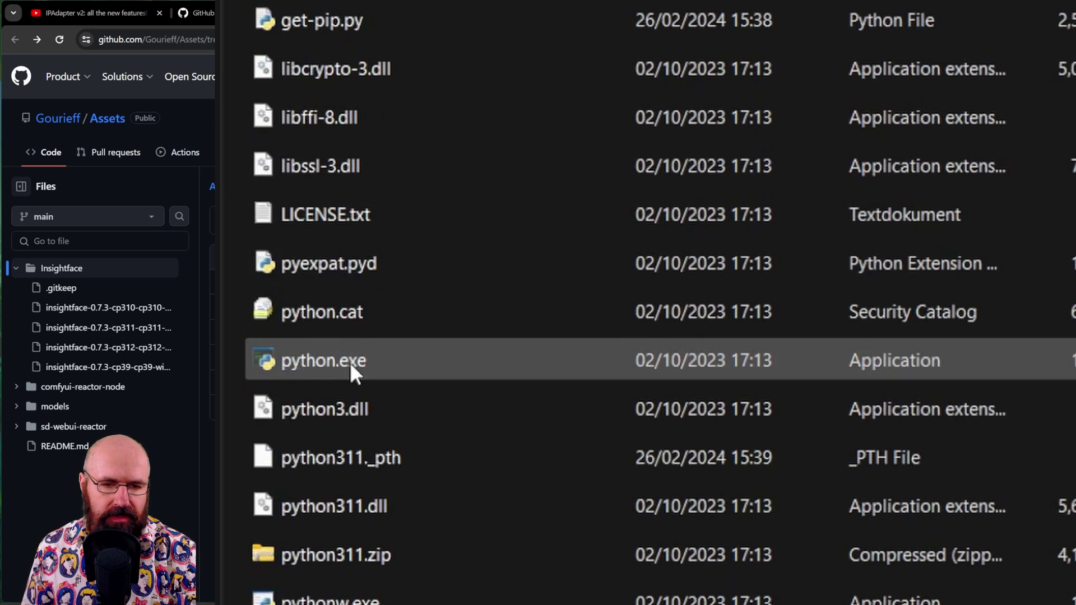
double_click(364, 359)
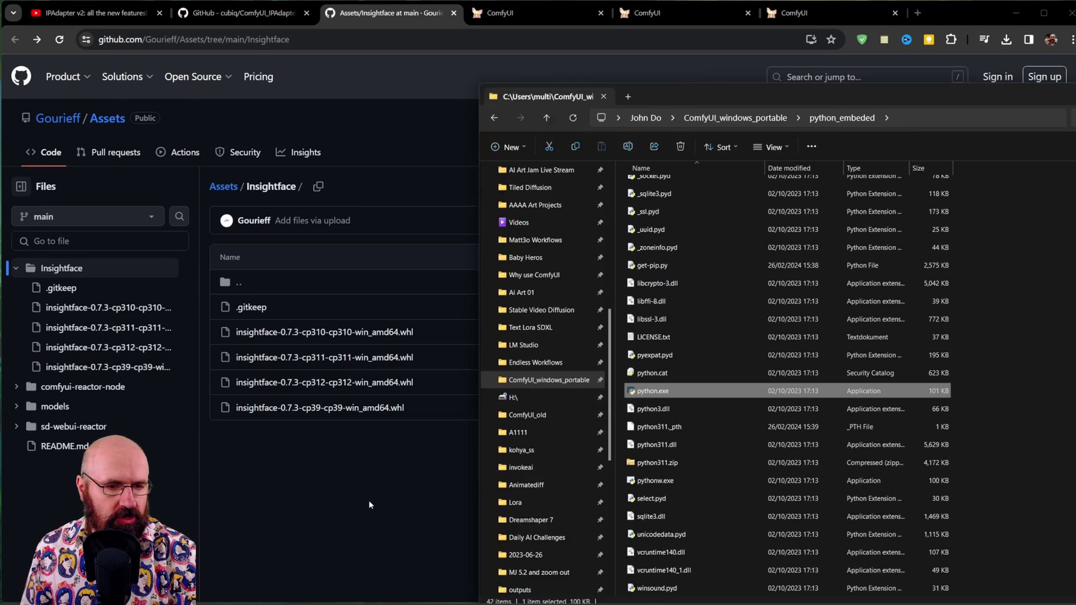
click(369, 500)
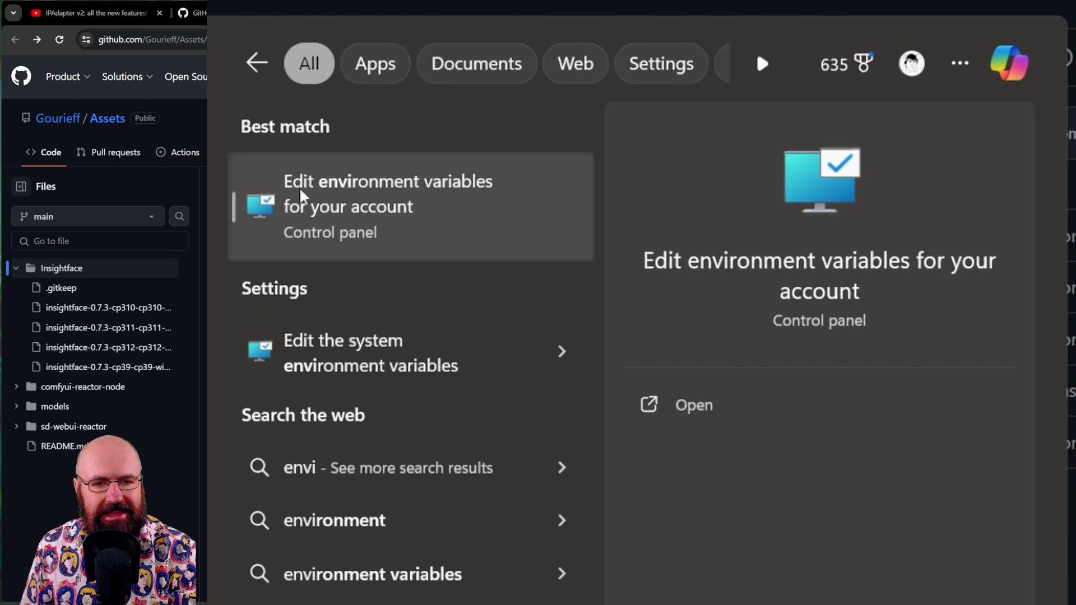
Append ';' to the Python310 entry of the user Path variable and save it.
click(375, 214)
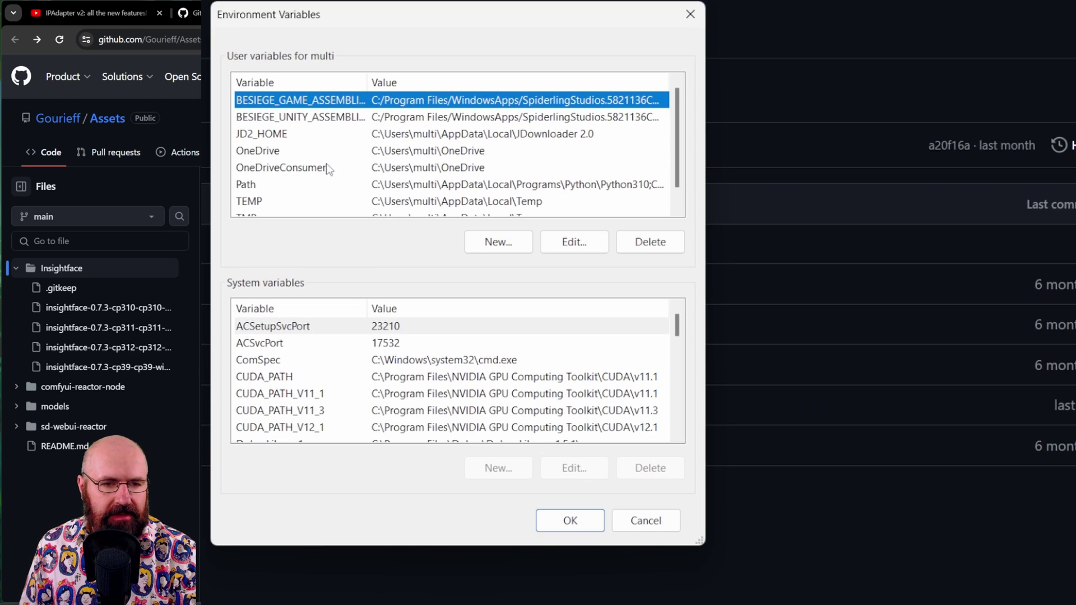
click(276, 186)
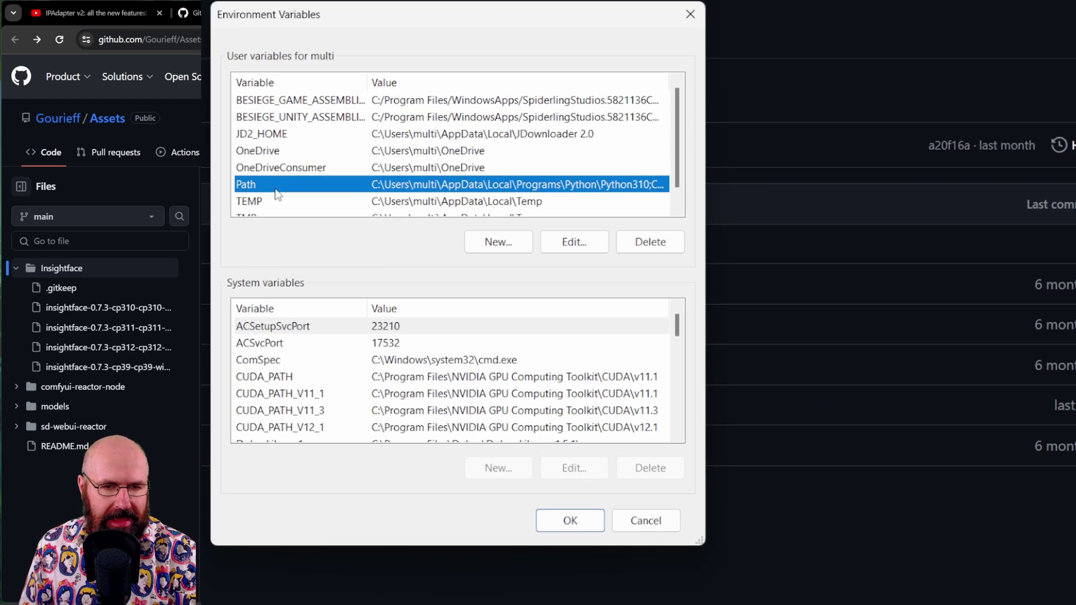
click(571, 242)
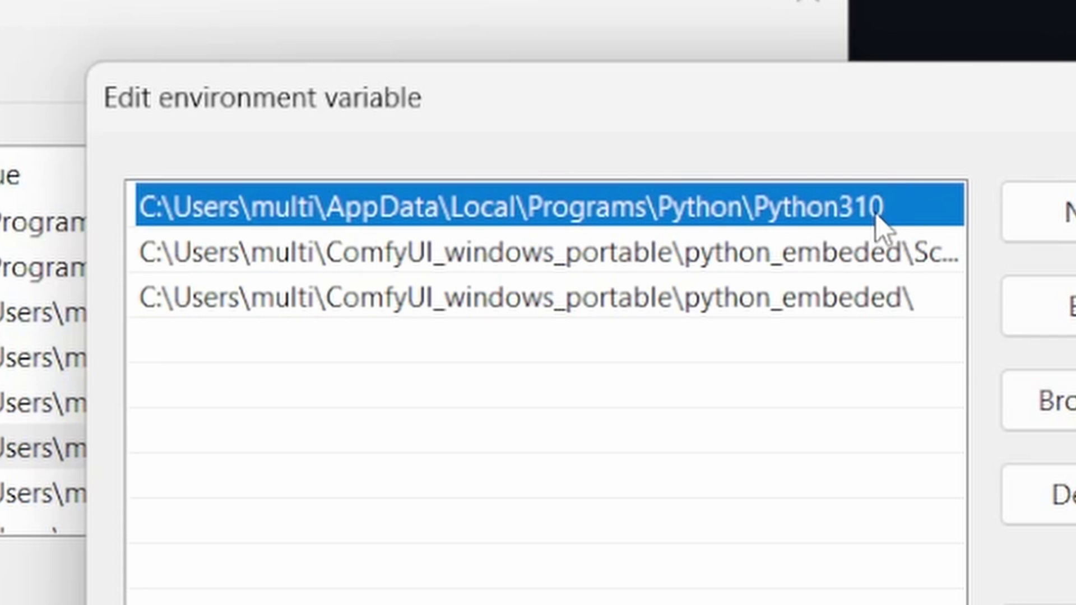
double_click(885, 211)
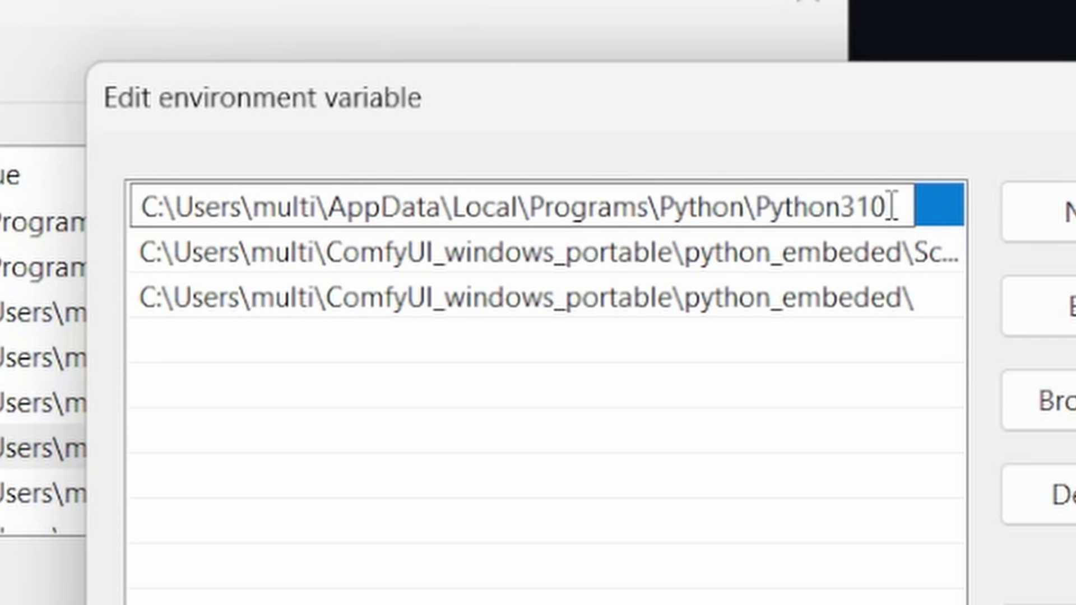
text(;)
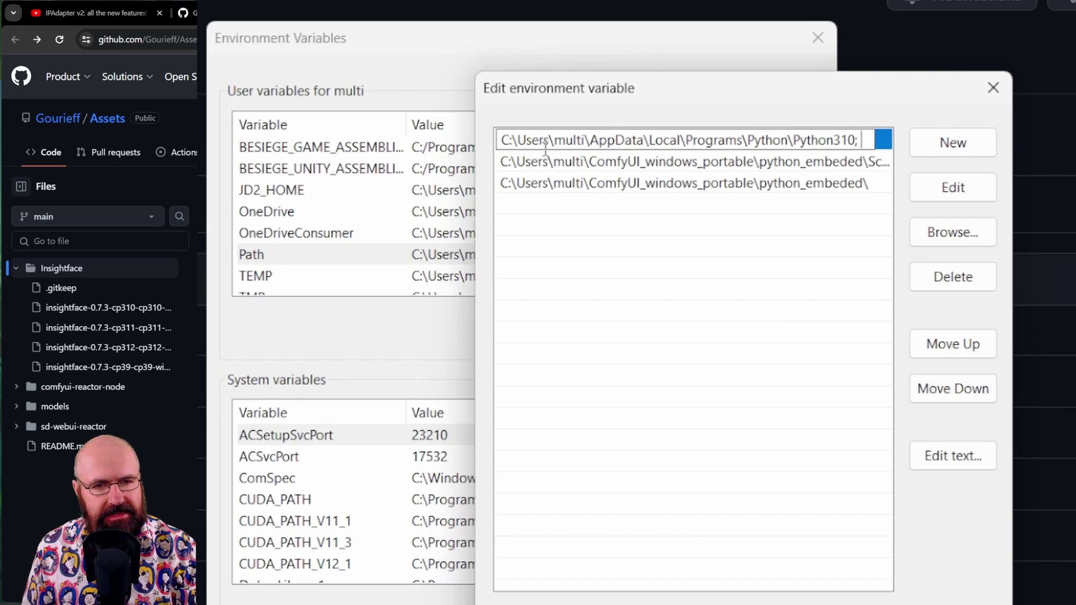
click(632, 240)
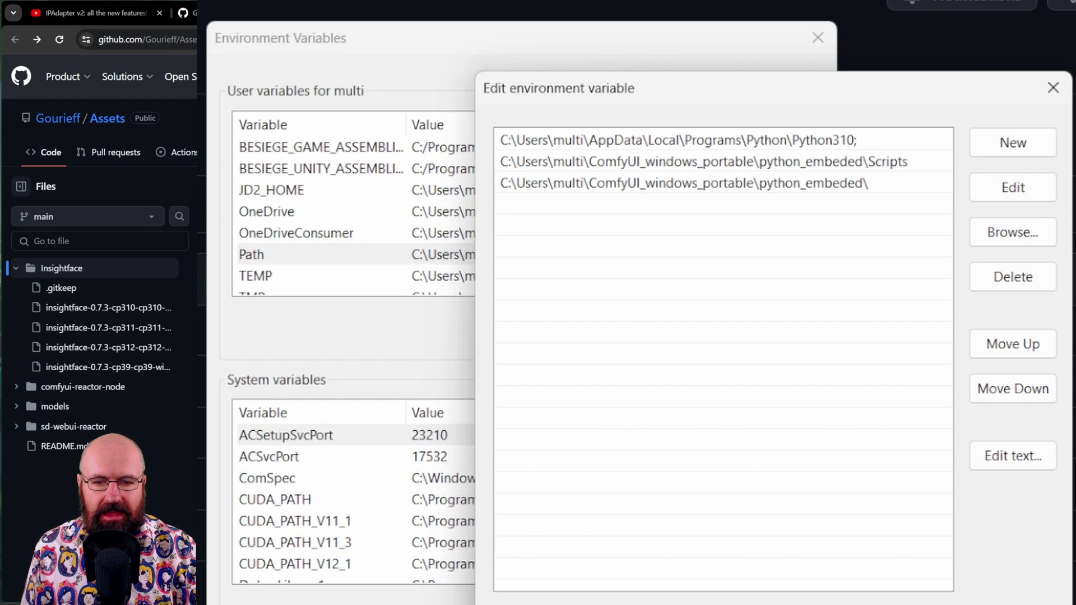
click(928, 603)
key(Return)
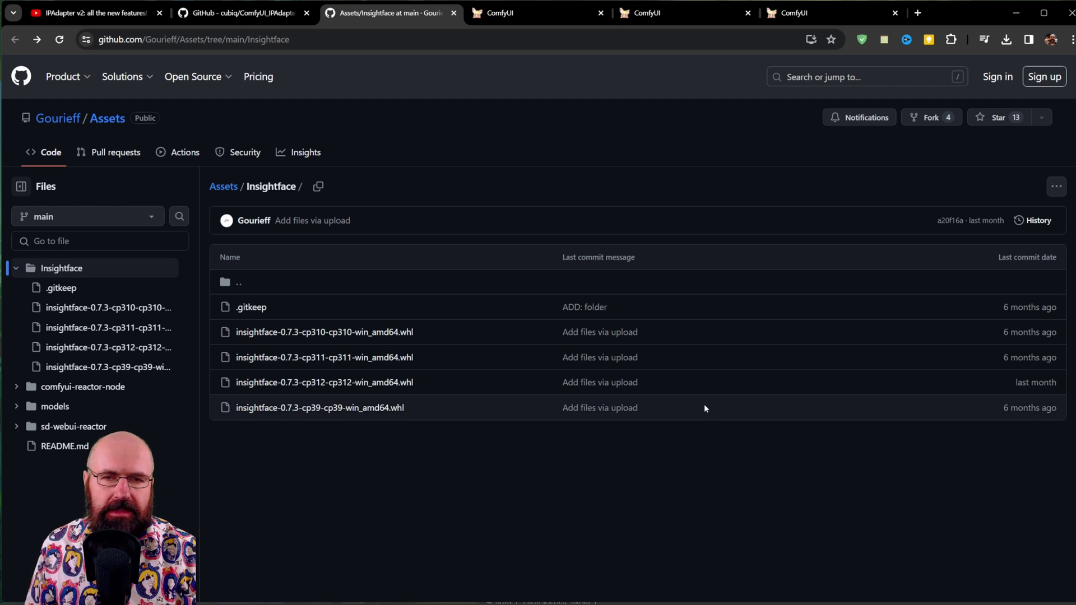
Open a PowerShell terminal in ComfyUI_windows_portable via 'In Terminal öffnen'.
key(alt+Tab)
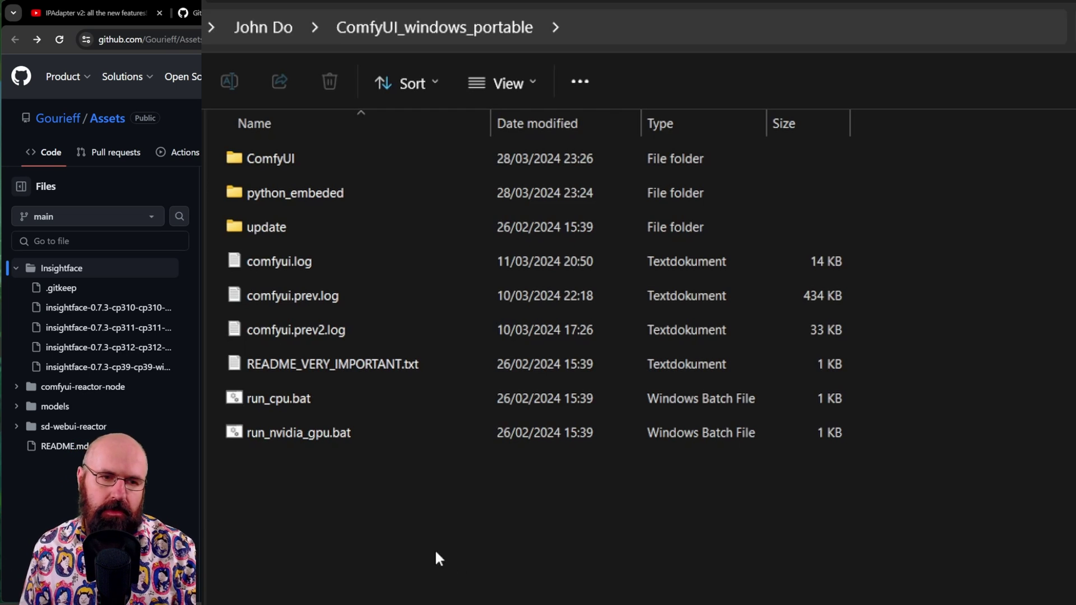
right_click(365, 488)
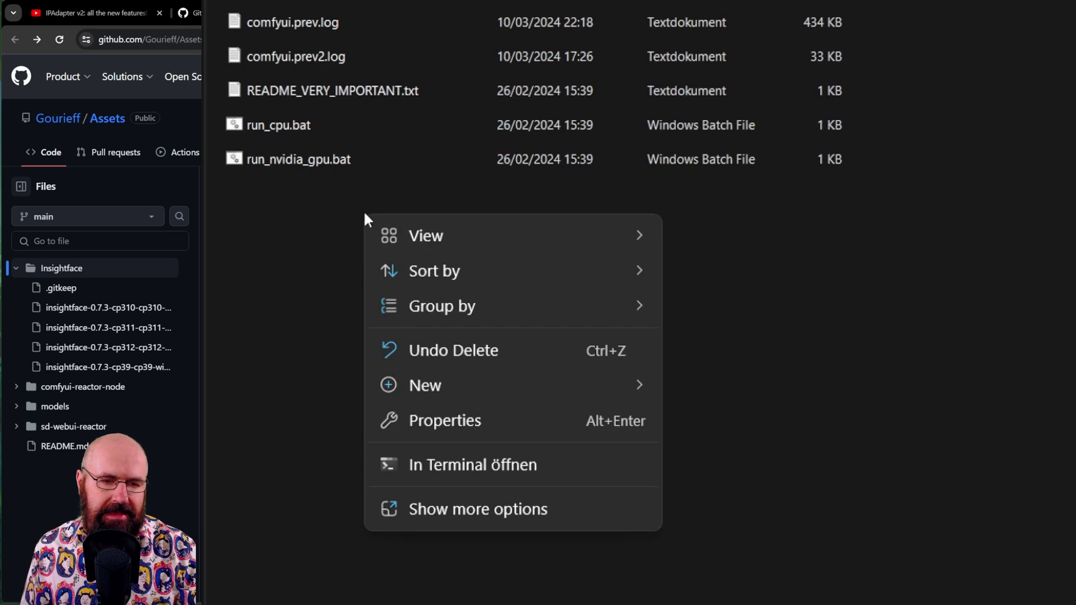
click(461, 465)
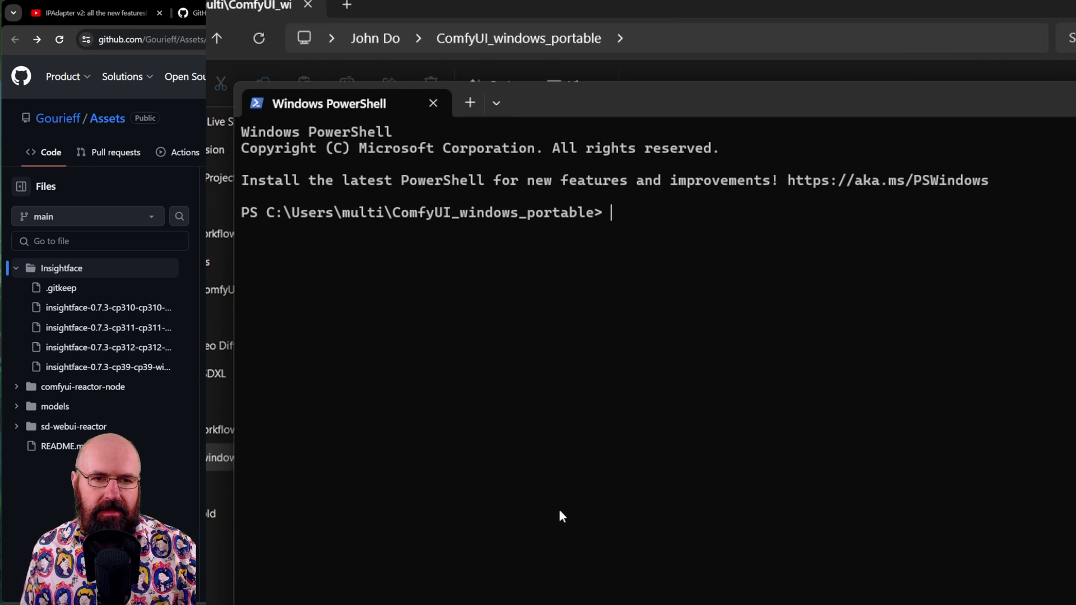
Paste the embedded-Python pip install command for the insightface cp311 wheel and onnxruntime.
text(.\python_embeded\python.exe -m pip install C:\Users\multi\ComfyUI_windows_portable\insightface-0.7.3-cp311-cp311-win_amd64.whl onnxruntime)
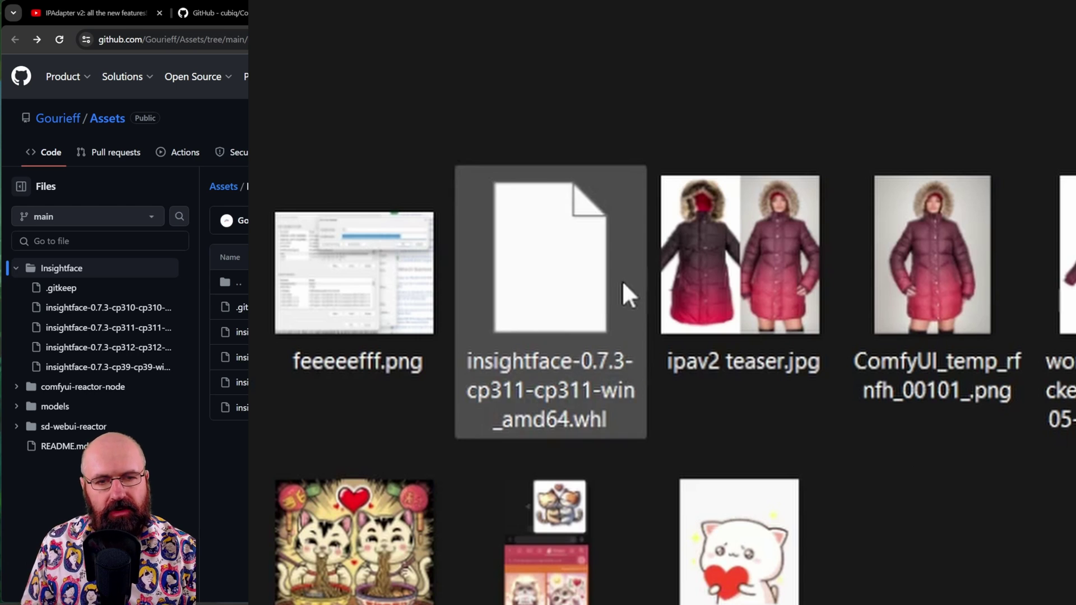
Locate insightface-0.7.3-cp311-cp311-win_amd64.whl in Downloads and open its context menu to copy the path.
scroll(624, 293, down, 2)
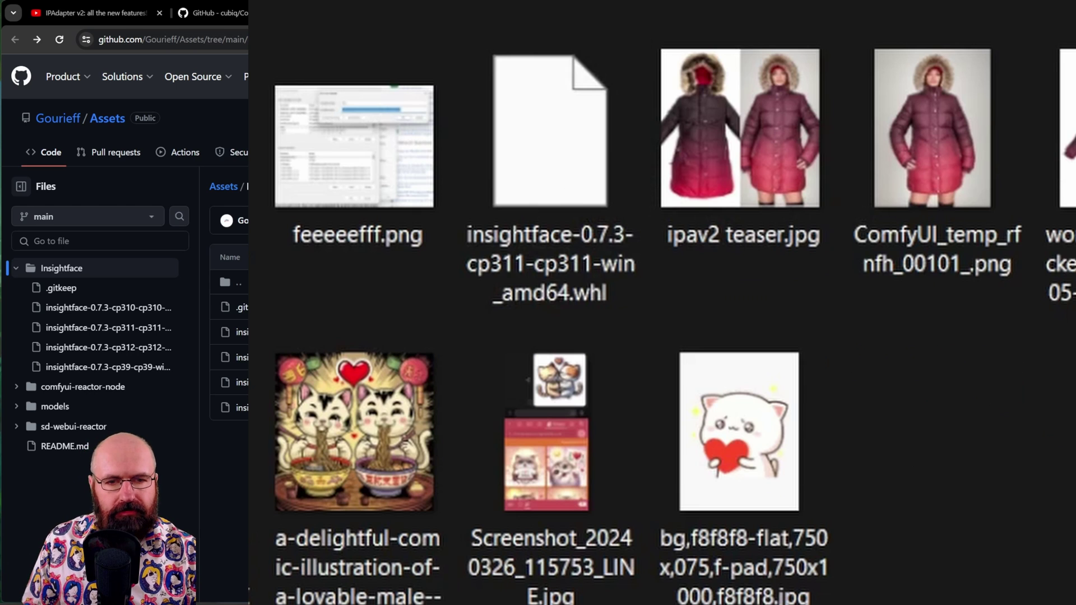
right_click(560, 130)
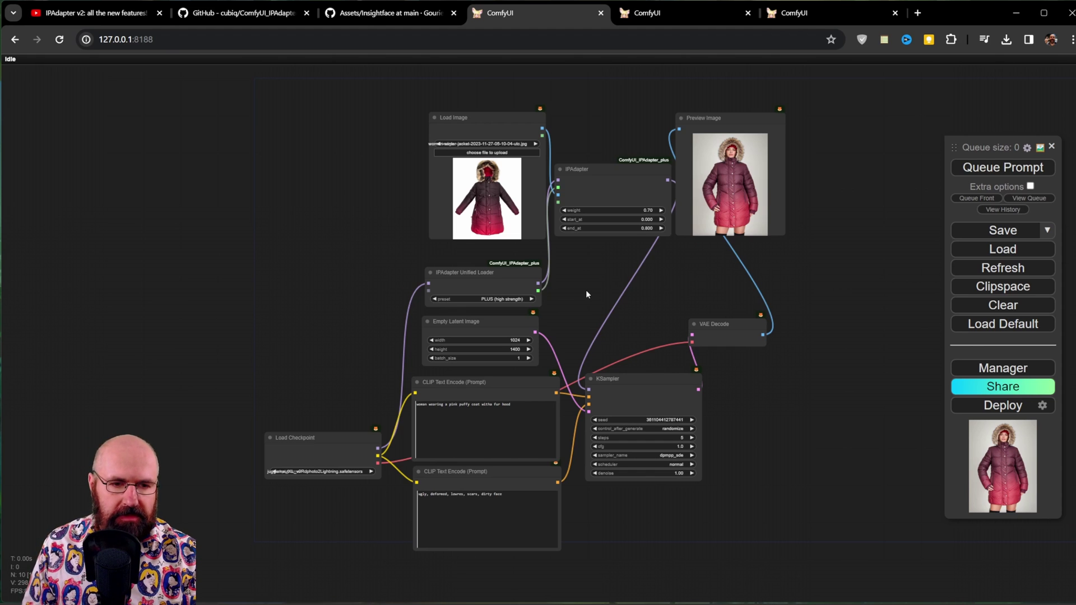
Reposition Load Checkpoint, both CLIP Text Encode prompts and the KSampler into a neater layout.
scroll(354, 392, up, 6)
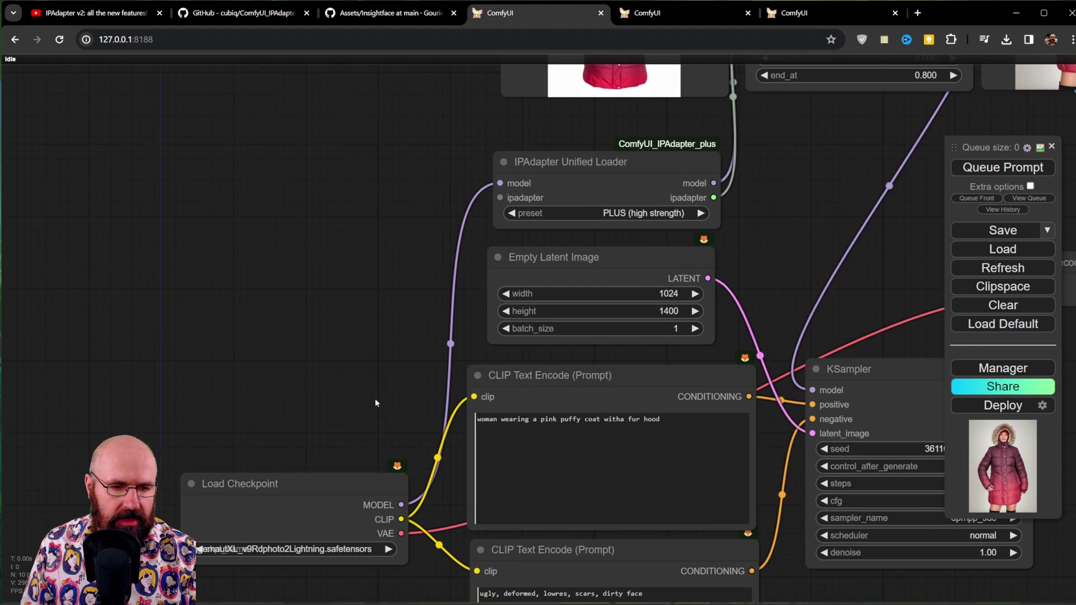
drag(375, 398, 290, 167)
click(248, 255)
drag(247, 255, 224, 229)
click(487, 144)
drag(487, 145, 476, 142)
drag(563, 307, 548, 307)
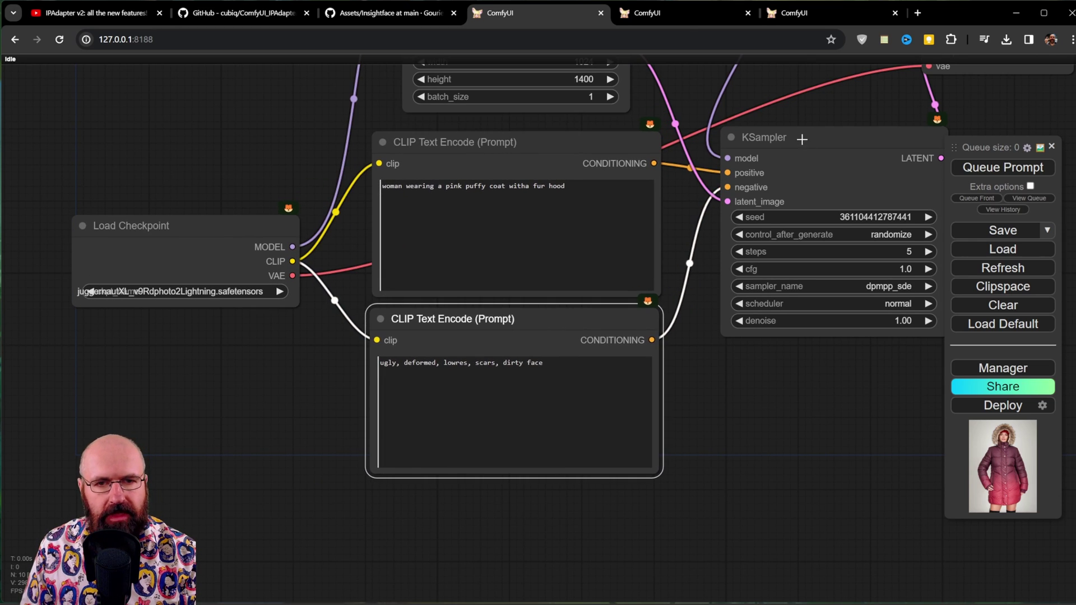
drag(799, 139, 774, 157)
Nudge VAE Decode, shift Preview Image right, and move the Unified Loader up and left.
drag(759, 78, 470, 324)
drag(684, 280, 685, 275)
drag(664, 195, 632, 434)
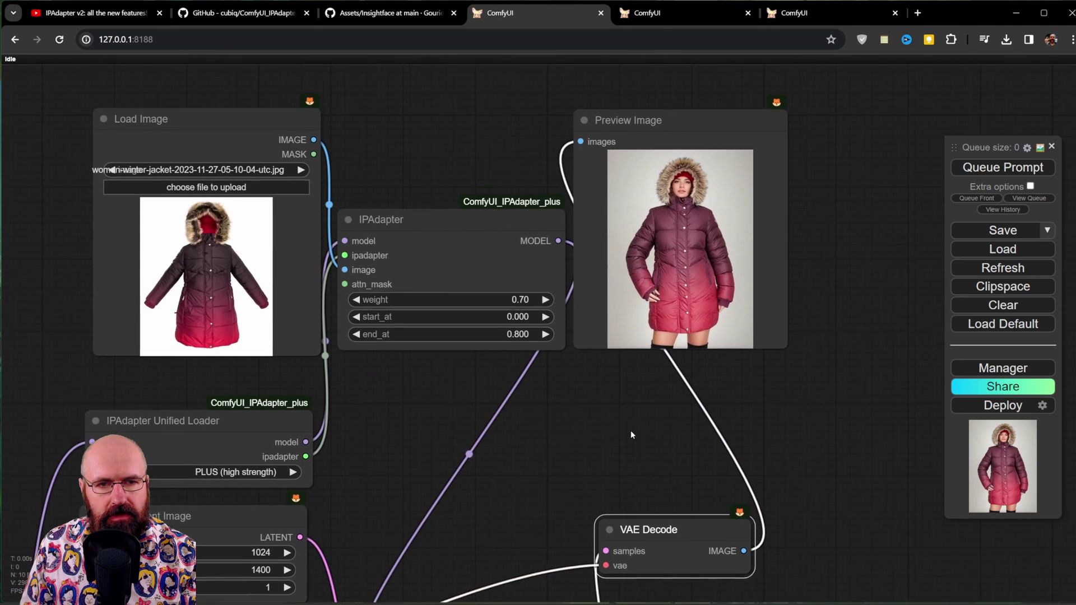
drag(652, 119, 680, 116)
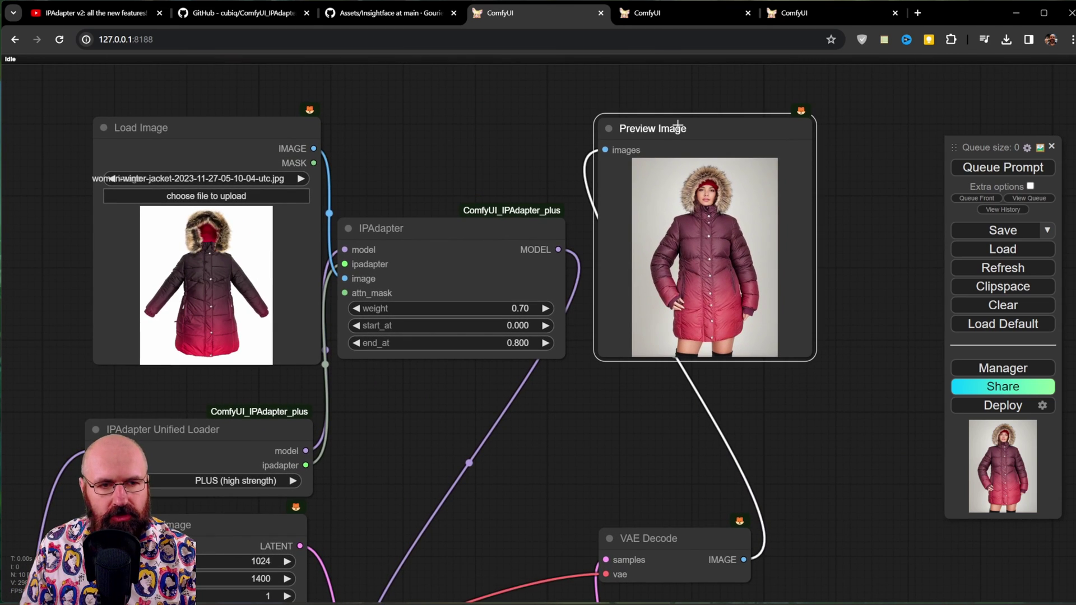
drag(442, 401, 644, 348)
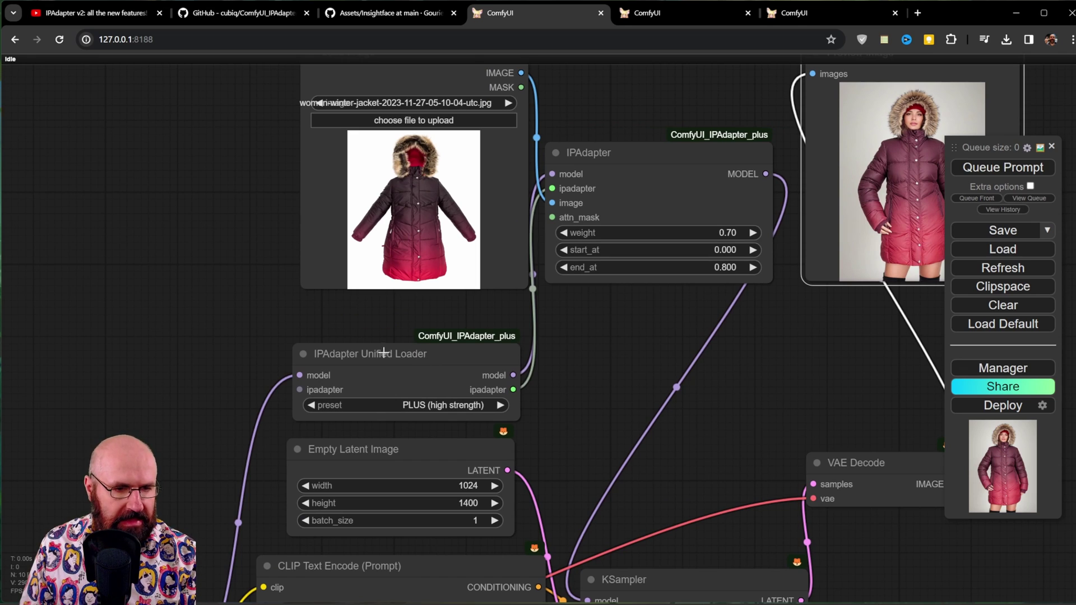
drag(383, 352, 369, 328)
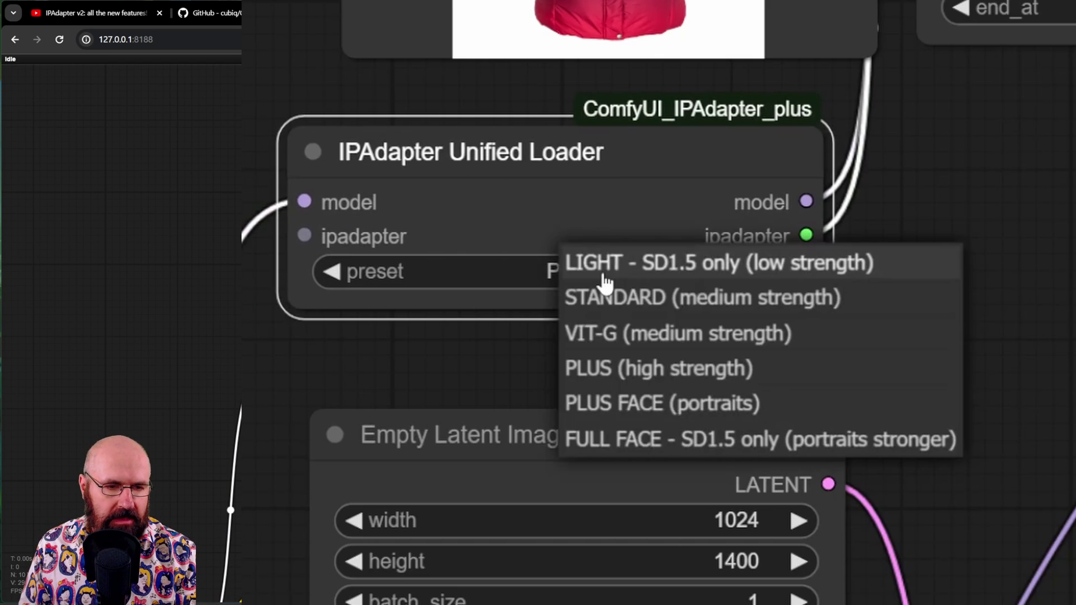
click(601, 276)
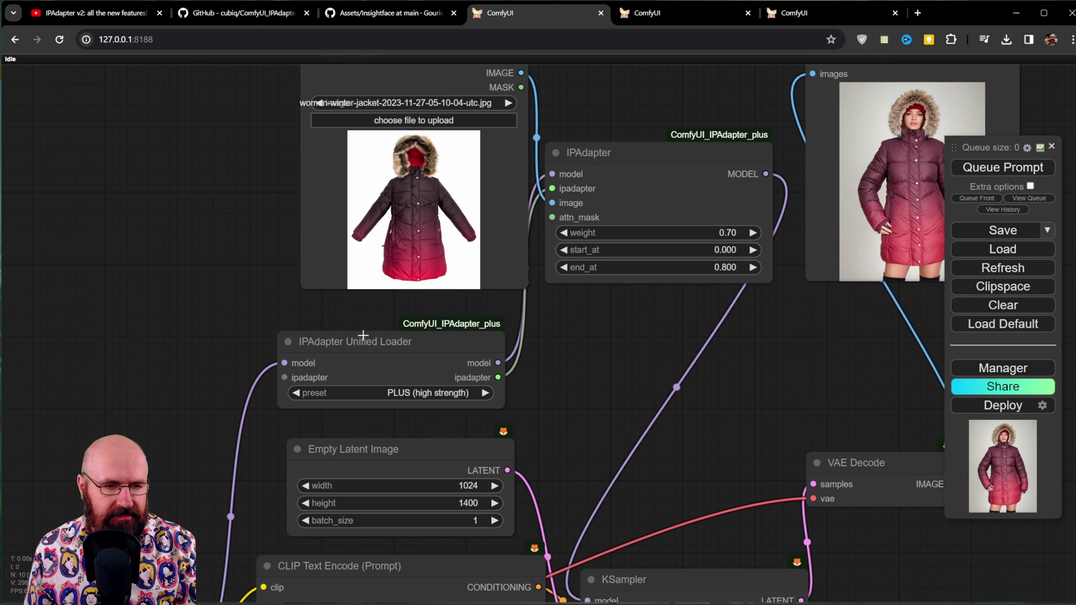
drag(363, 335, 363, 331)
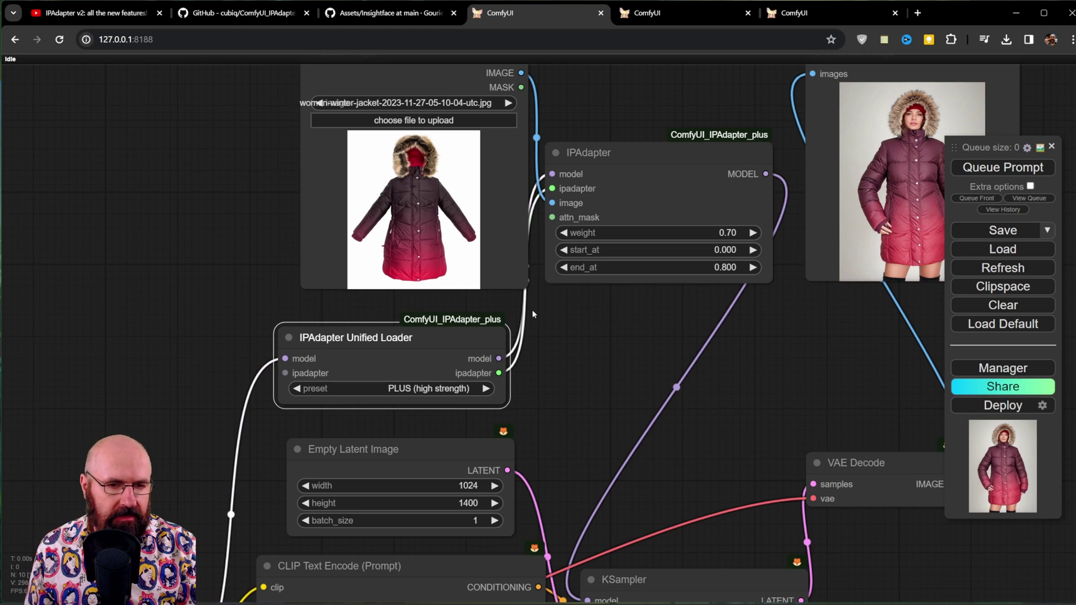
double_click(546, 310)
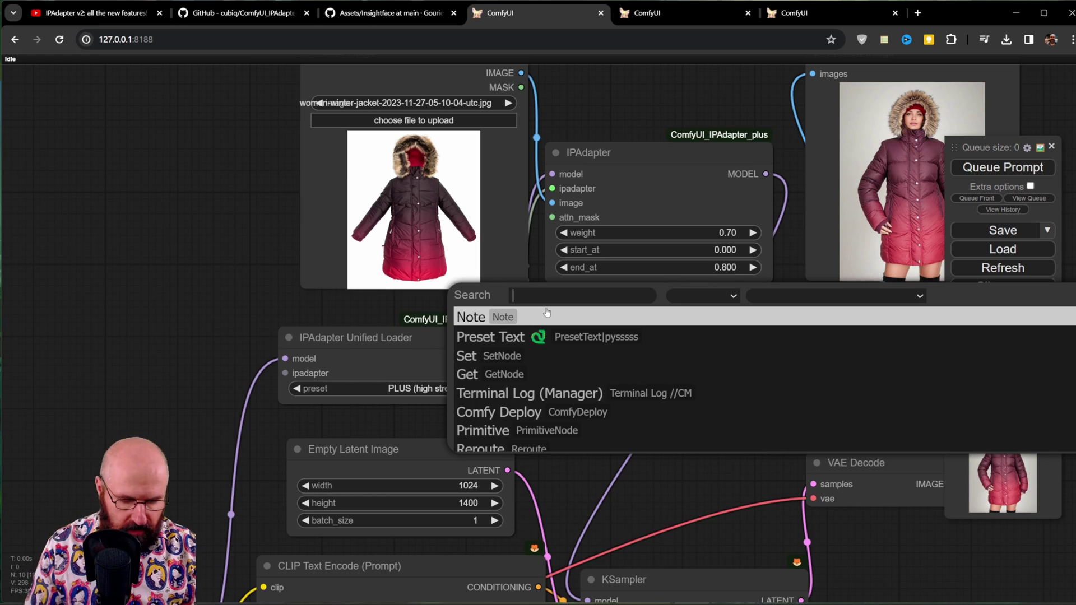
text(unifi)
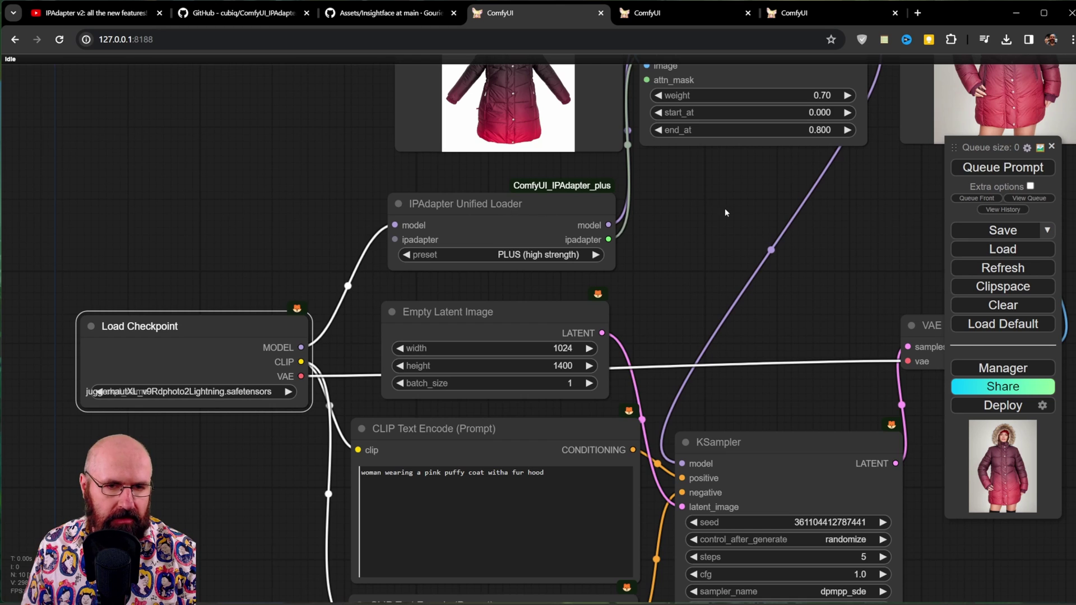
Adjust the IPAdapter, Unified Loader and Load Image nodes, and link the coat image into IPAdapter's image input.
drag(725, 207, 542, 382)
click(376, 376)
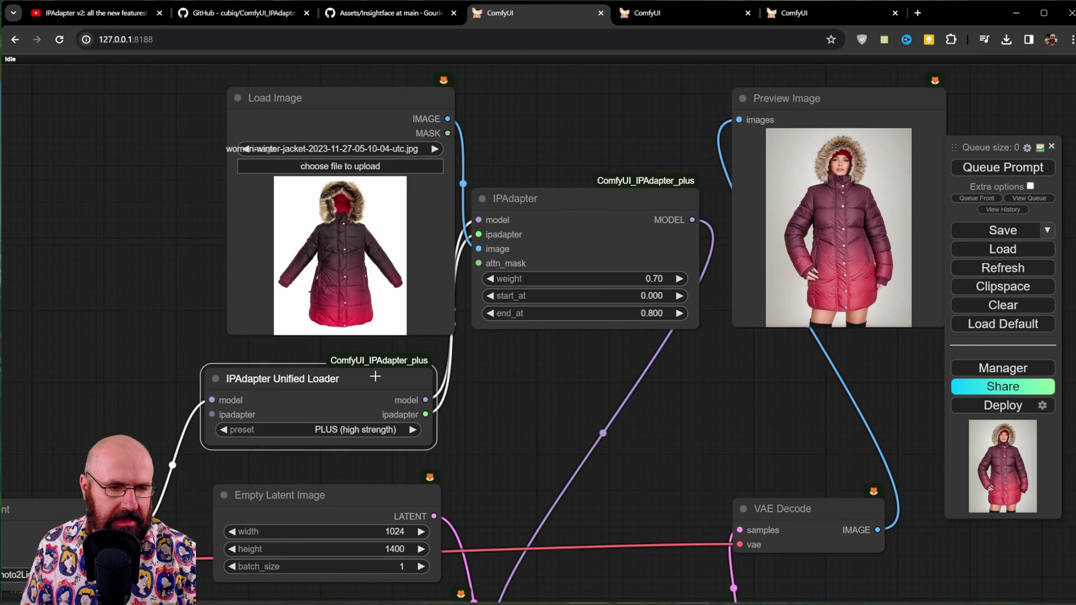
drag(566, 204, 591, 211)
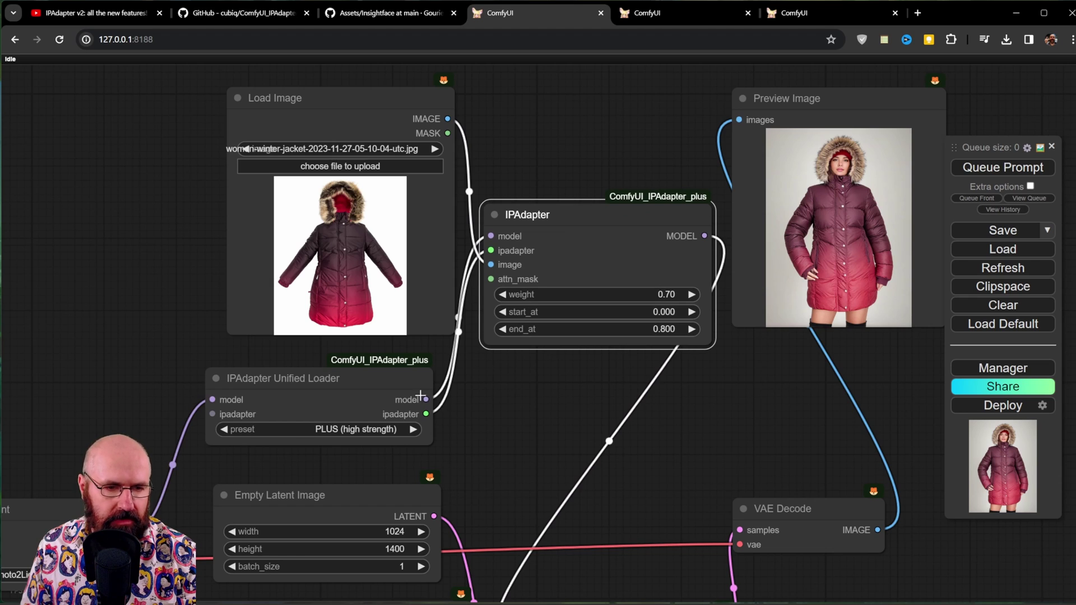
drag(328, 409, 331, 400)
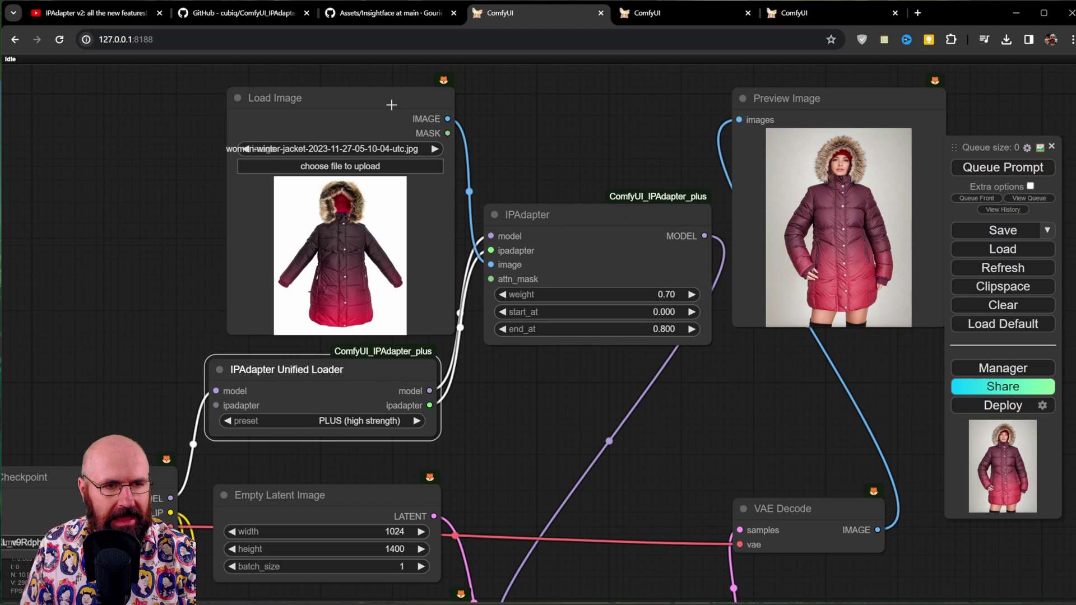
drag(391, 106, 359, 102)
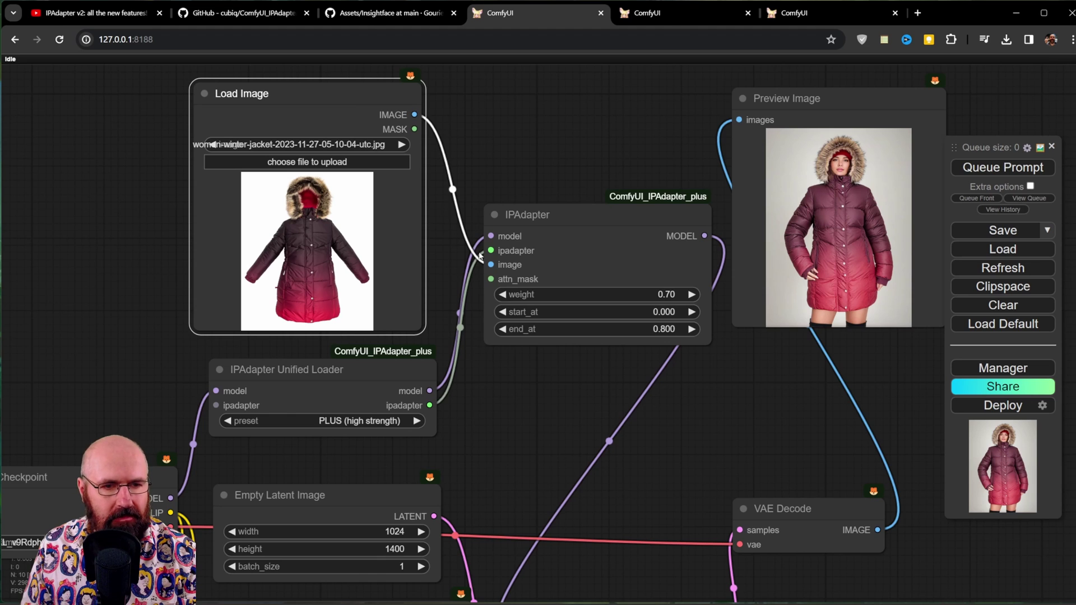
drag(480, 256, 493, 268)
Pan around to review the sampler, prompts, latent and coat reference image nodes.
drag(537, 435, 486, 361)
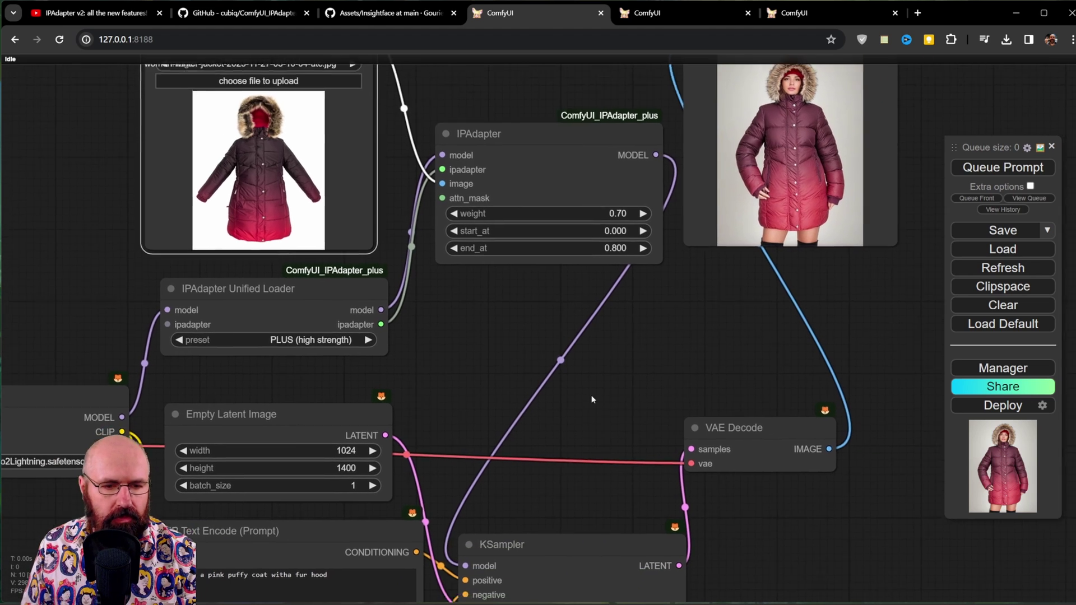
drag(577, 479, 571, 260)
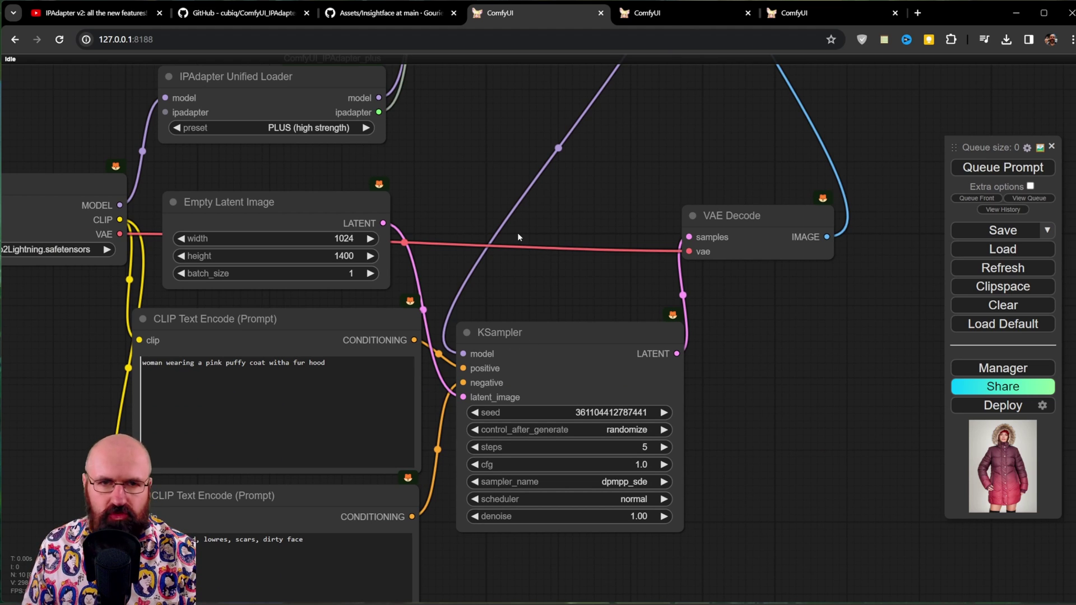
drag(565, 189, 594, 342)
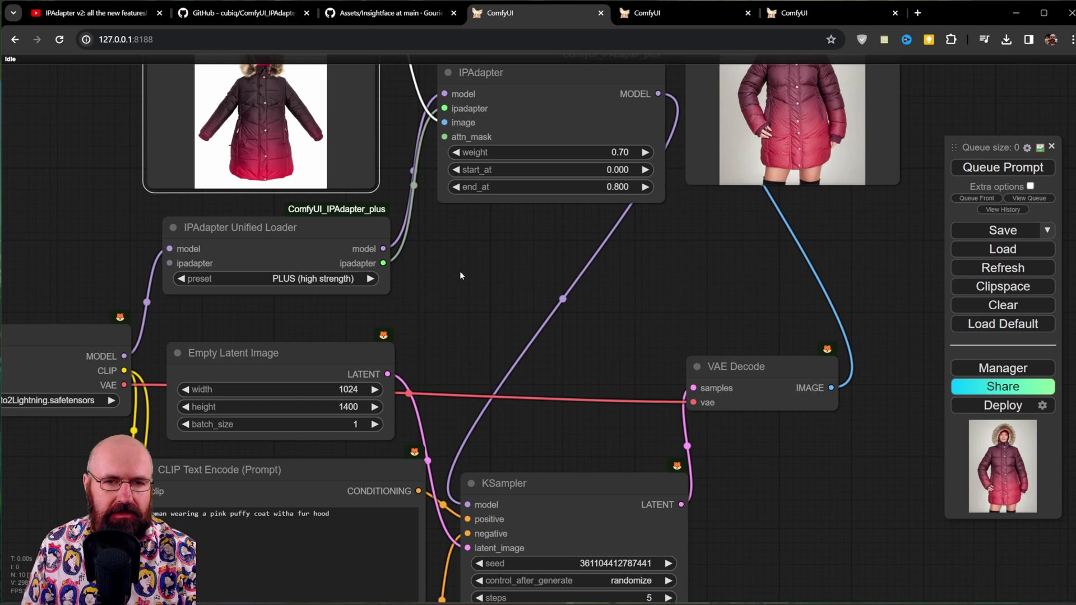
drag(474, 248, 469, 426)
scroll(275, 311, up, 10)
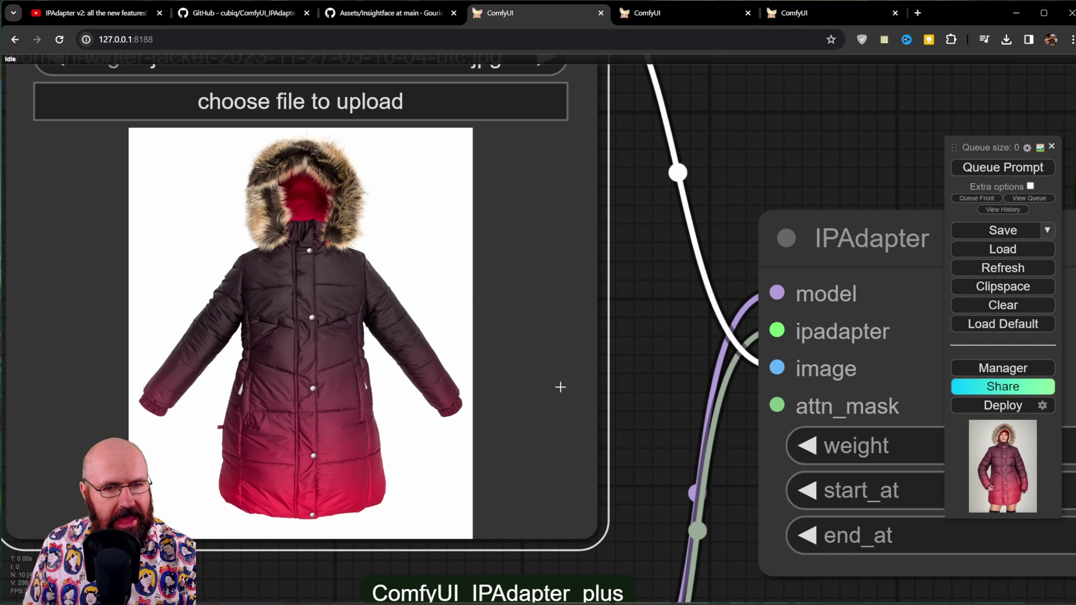
scroll(561, 387, down, 6)
drag(556, 385, 550, 244)
drag(616, 393, 584, 63)
drag(523, 221, 522, 180)
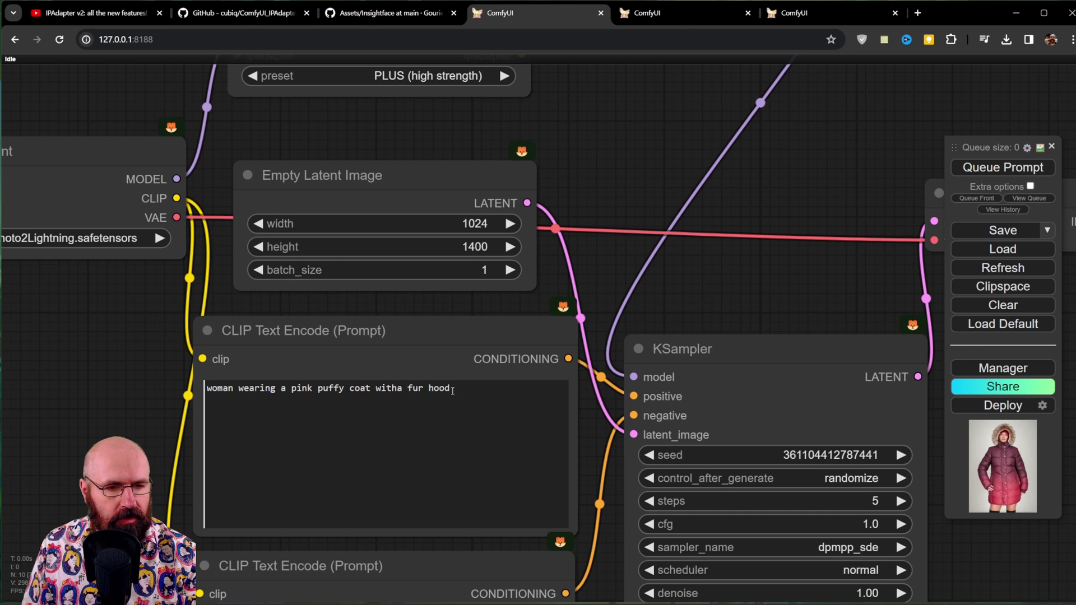
drag(631, 174, 387, 552)
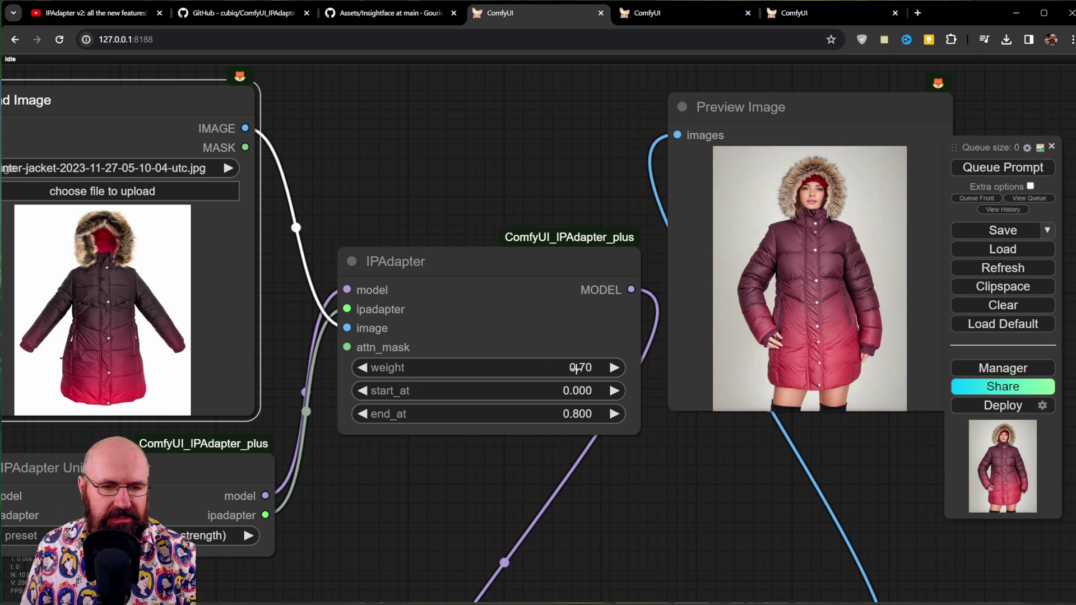
Switch to the browser tab holding the FaceID PLUS V2 viking portrait workflow.
drag(621, 192, 455, 210)
scroll(639, 247, up, 6)
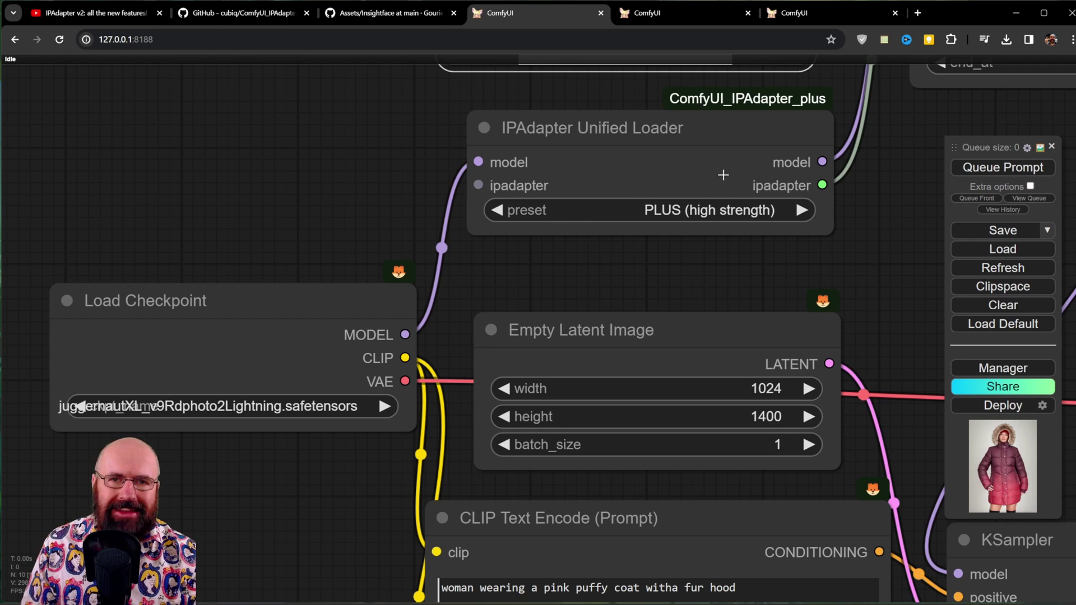
key(ctrl+Tab)
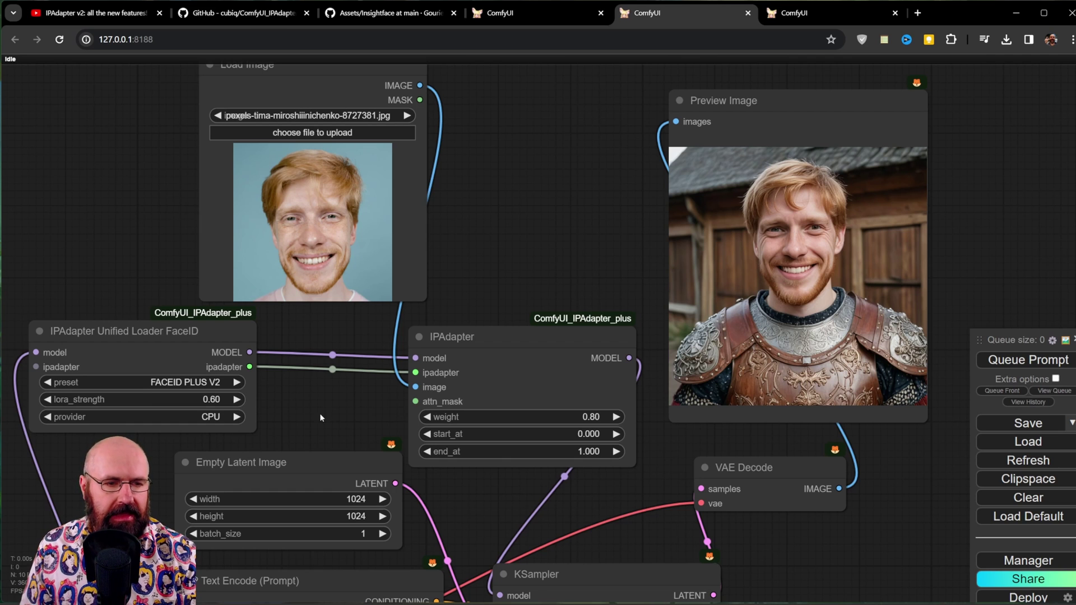
drag(310, 418, 488, 376)
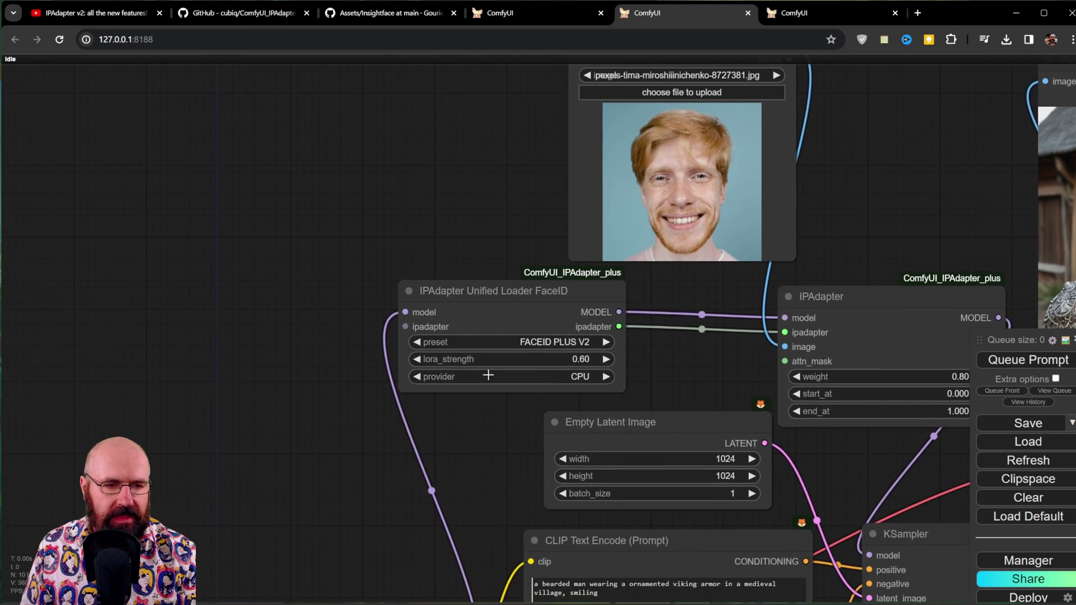
scroll(470, 418, up, 7)
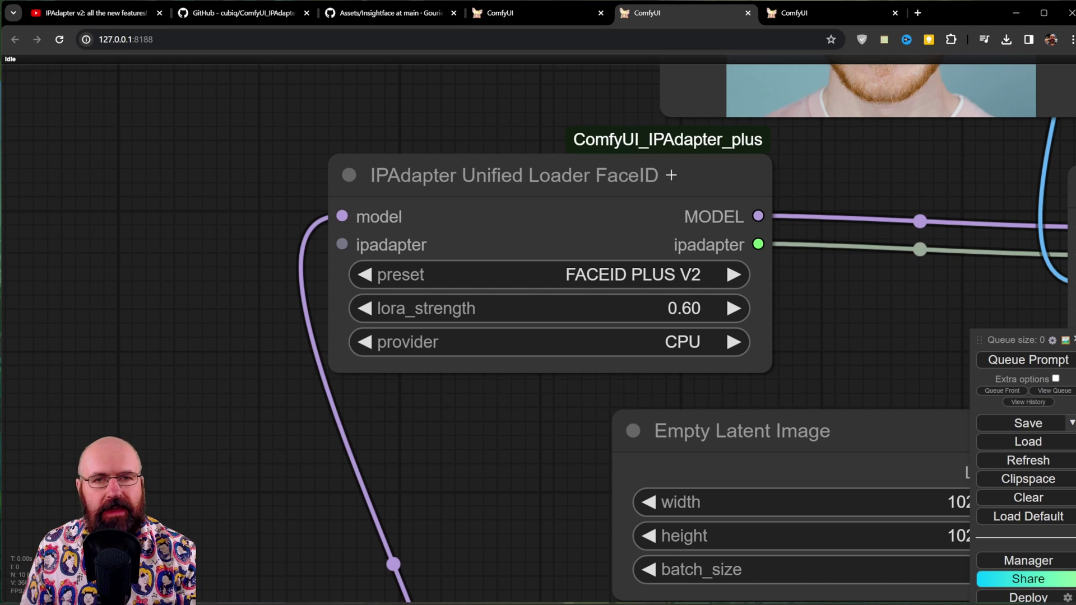
click(602, 281)
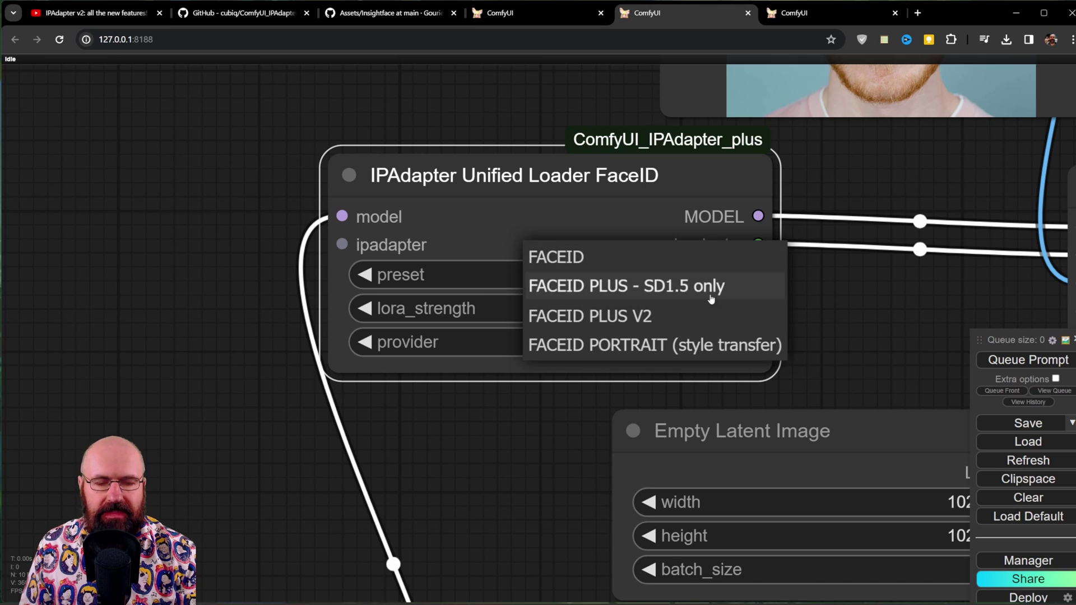
click(480, 216)
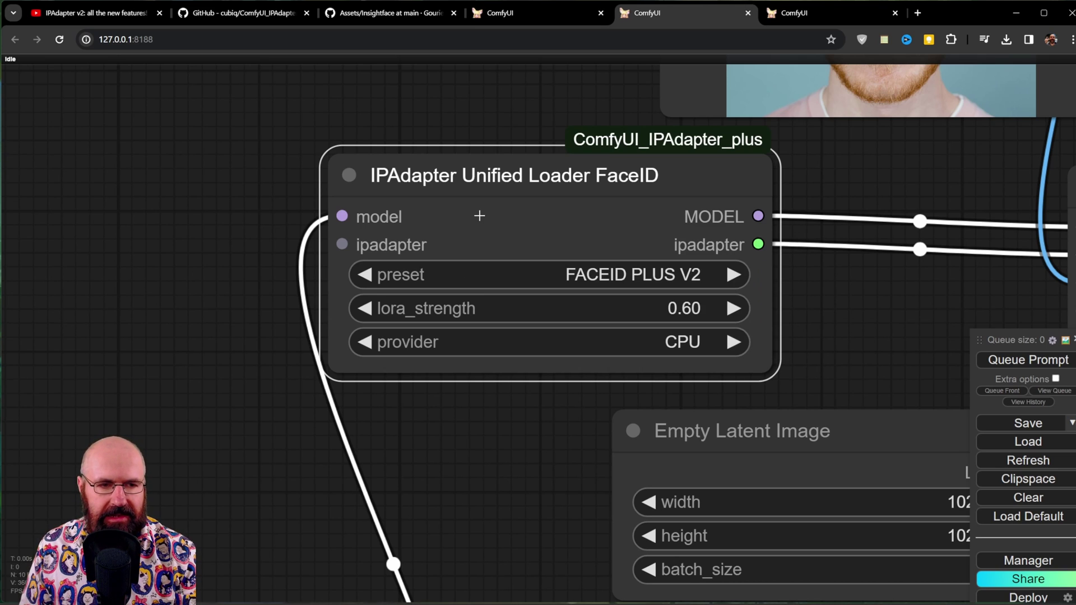
click(646, 347)
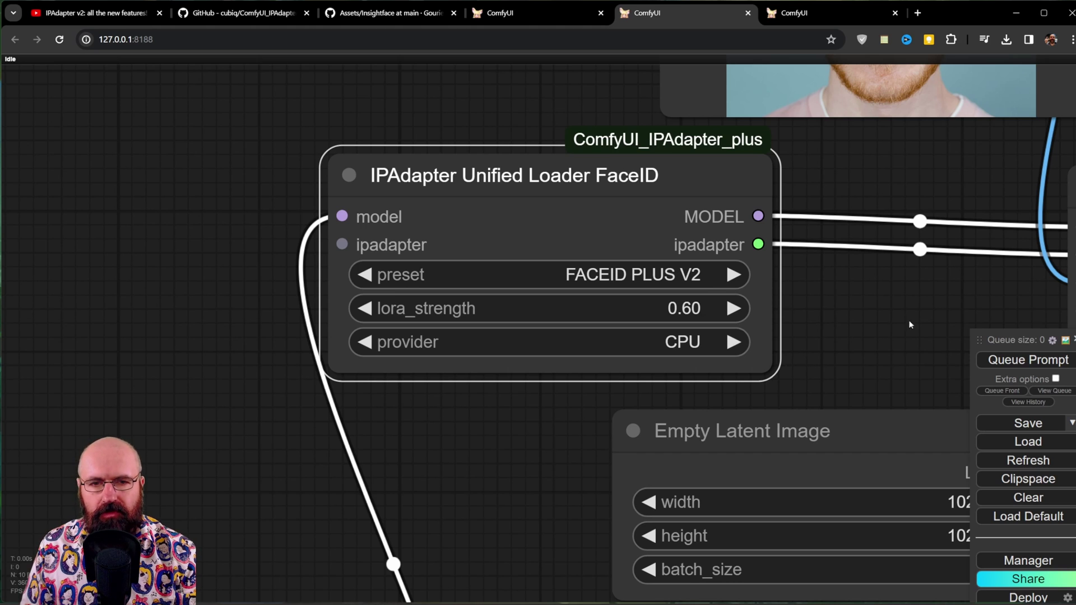
drag(910, 319, 253, 307)
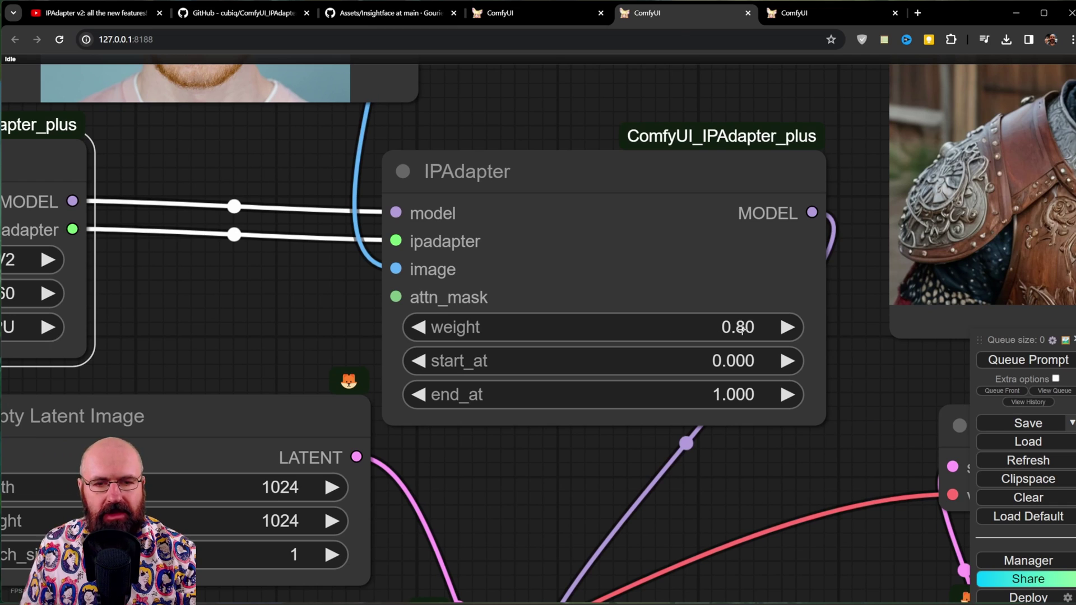
scroll(741, 328, down, 5)
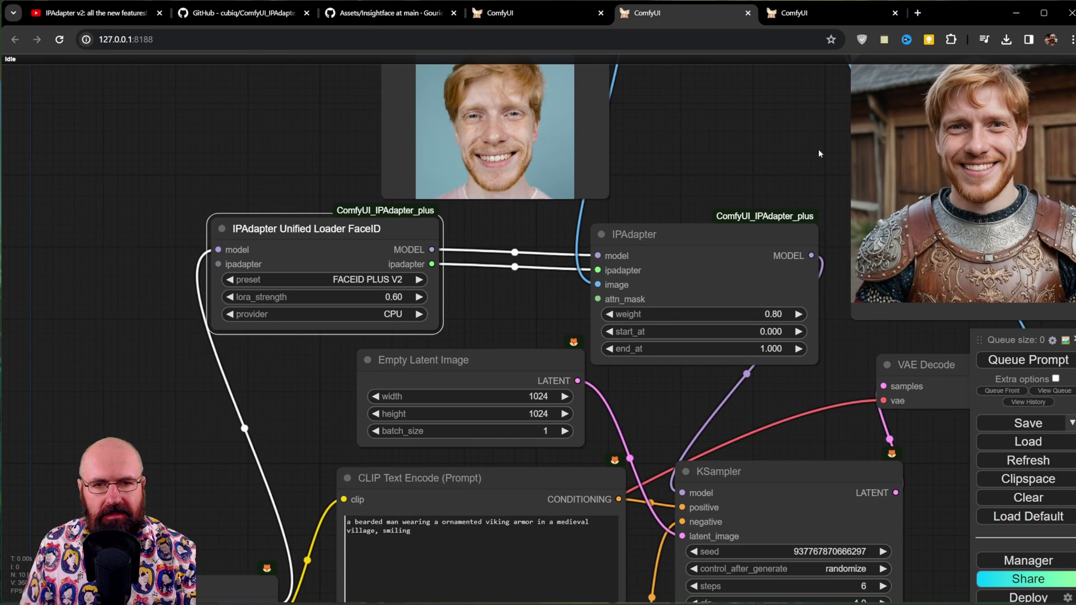
scroll(742, 243, up, 3)
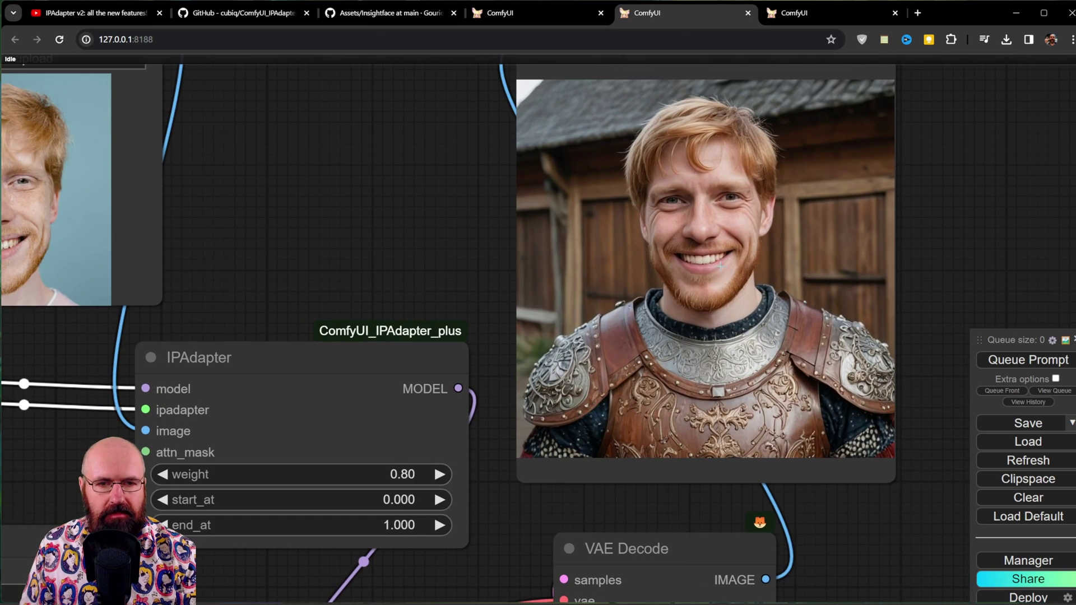
scroll(712, 268, down, 3)
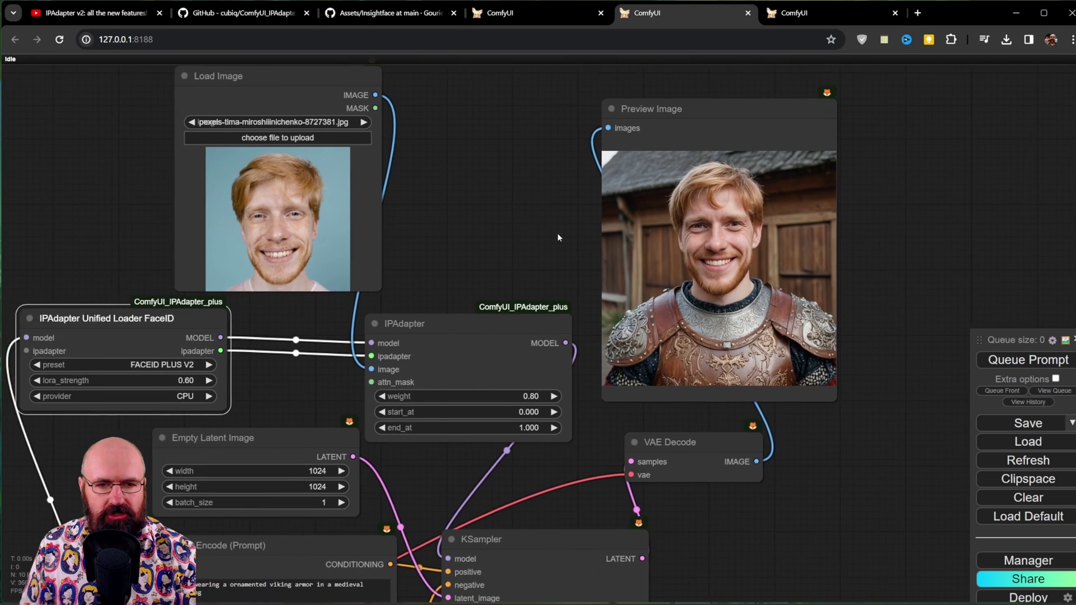
drag(527, 237, 618, 230)
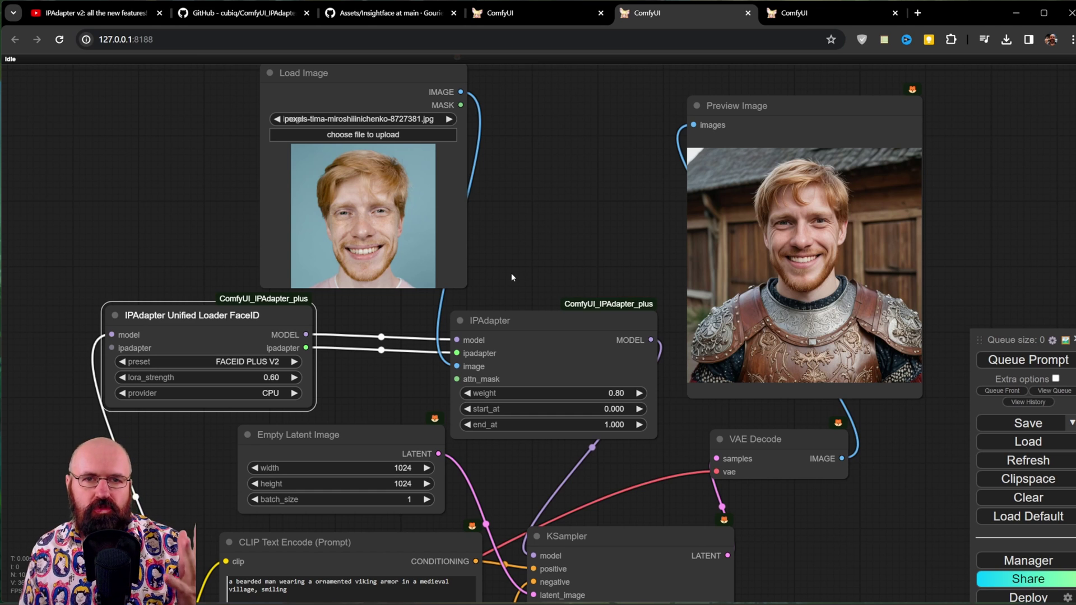
drag(569, 423, 687, 200)
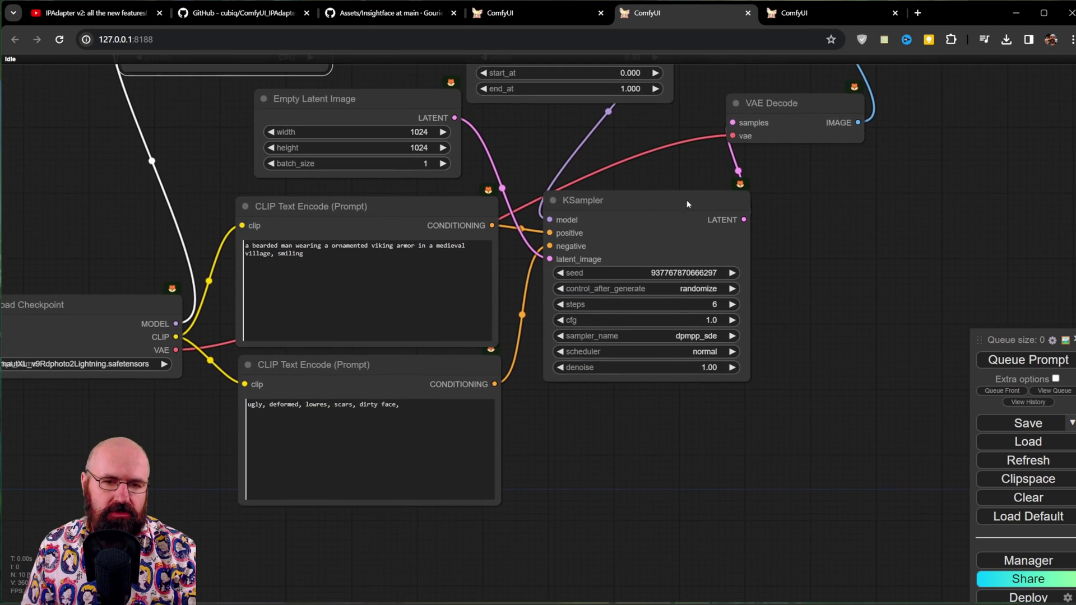
scroll(672, 336, up, 8)
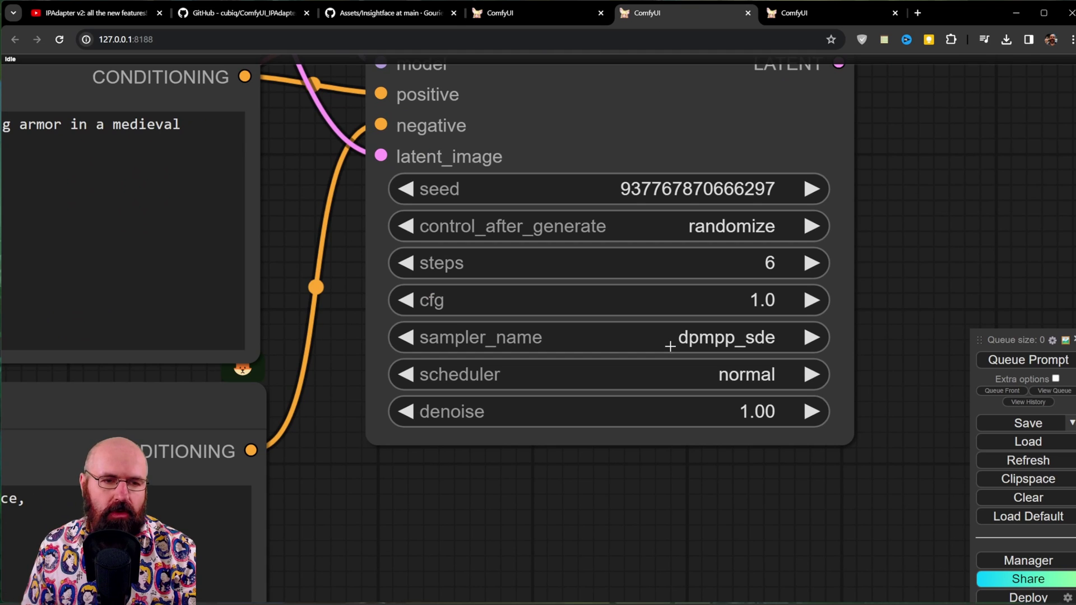